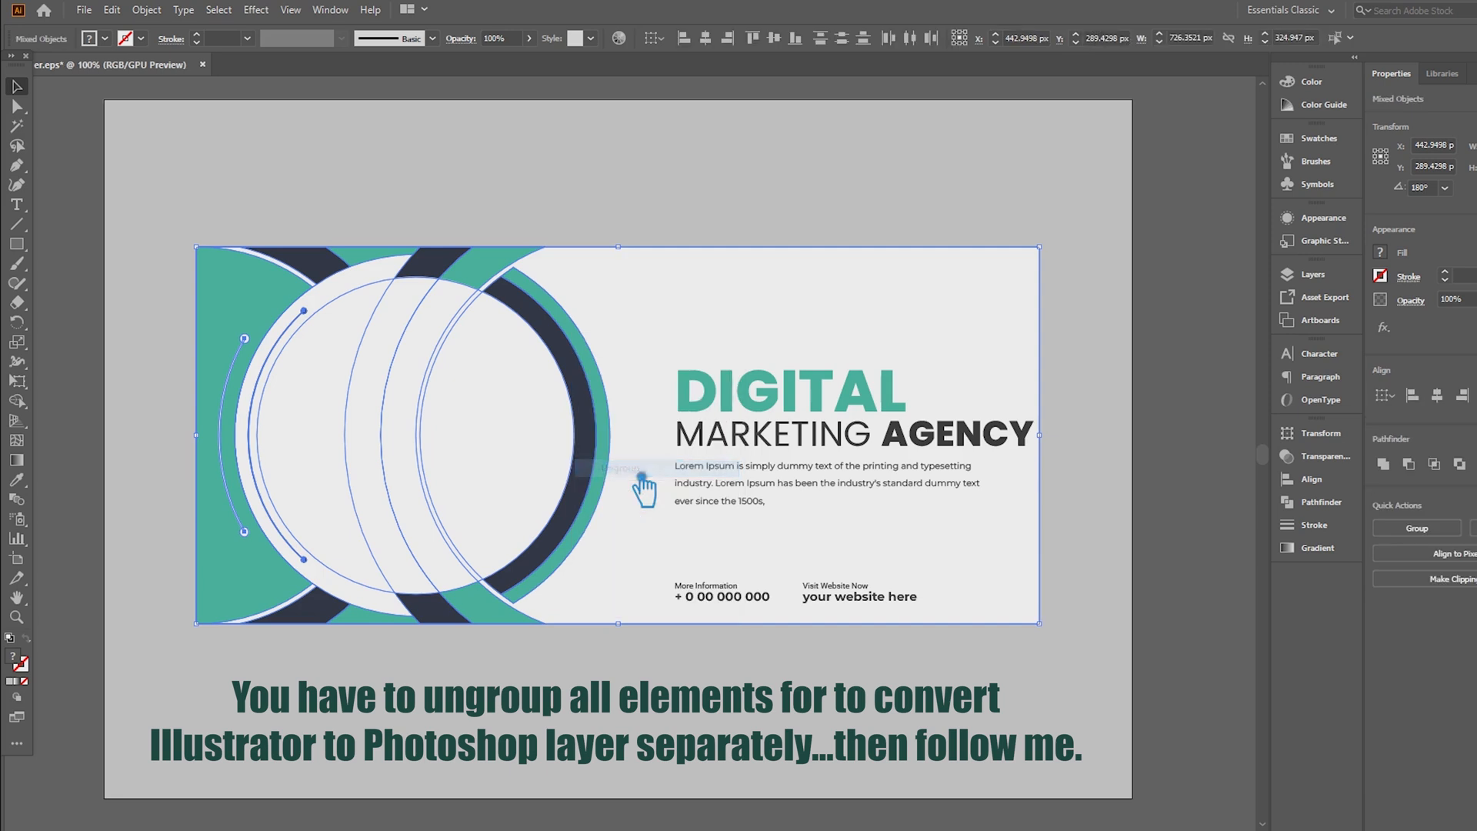
Ungroup the banner's heading and paragraph text block.
{"action": "left_click", "coordinate": [454, 650]}
{"action": "left_click", "coordinate": [239, 585]}
{"action": "left_click", "coordinate": [525, 443]}
{"action": "left_click", "coordinate": [835, 444]}
{"action": "right_click", "coordinate": [838, 454]}
{"action": "left_click", "coordinate": [883, 596]}
Ungroup the contact details block and the phone and website text groups inside it.
{"action": "left_click", "coordinate": [741, 616]}
{"action": "left_click", "coordinate": [738, 598]}
{"action": "right_click", "coordinate": [739, 598]}
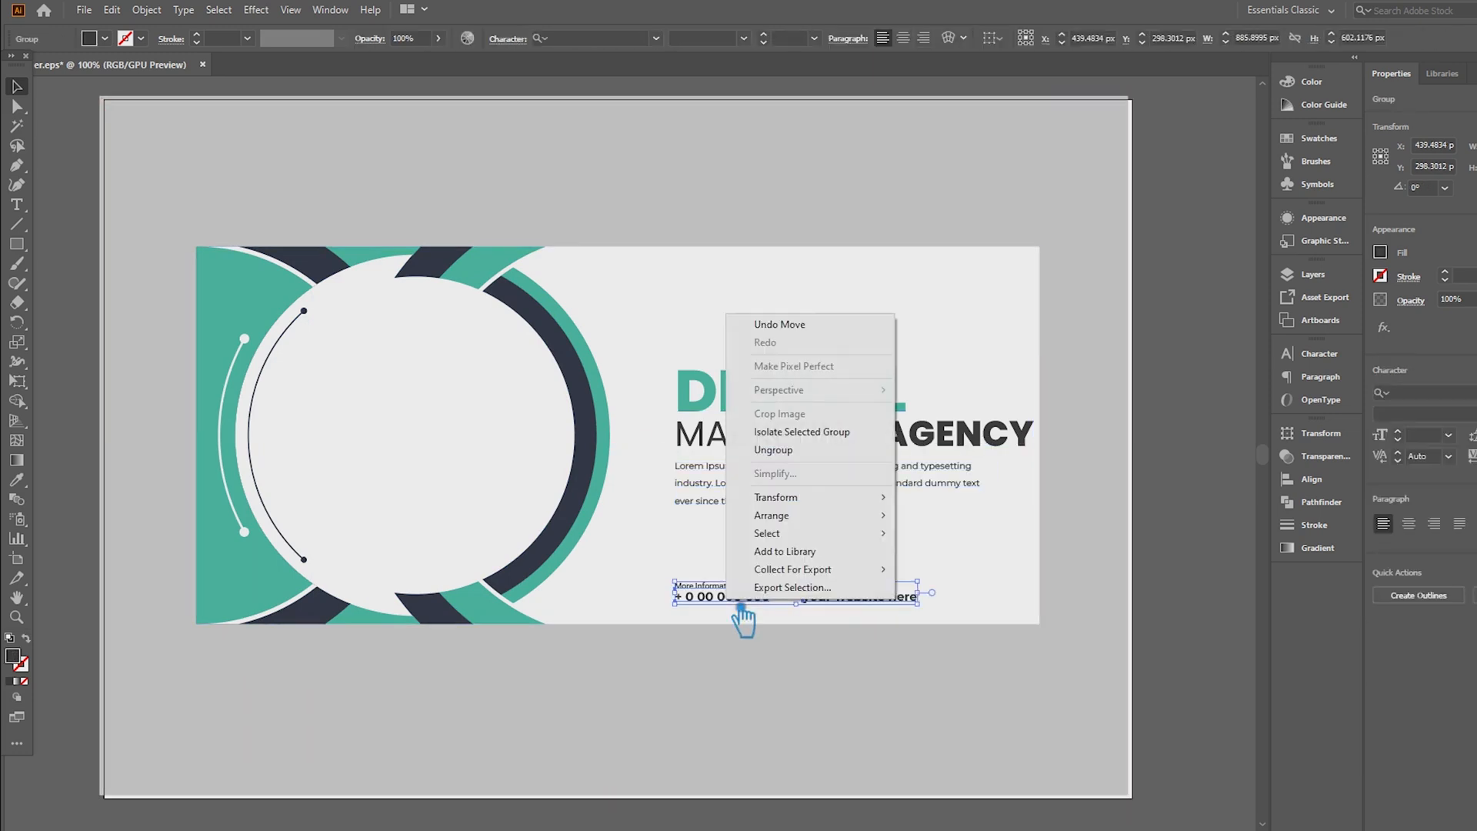
{"action": "left_click", "coordinate": [800, 451]}
{"action": "left_click", "coordinate": [745, 605]}
{"action": "right_click", "coordinate": [745, 604]}
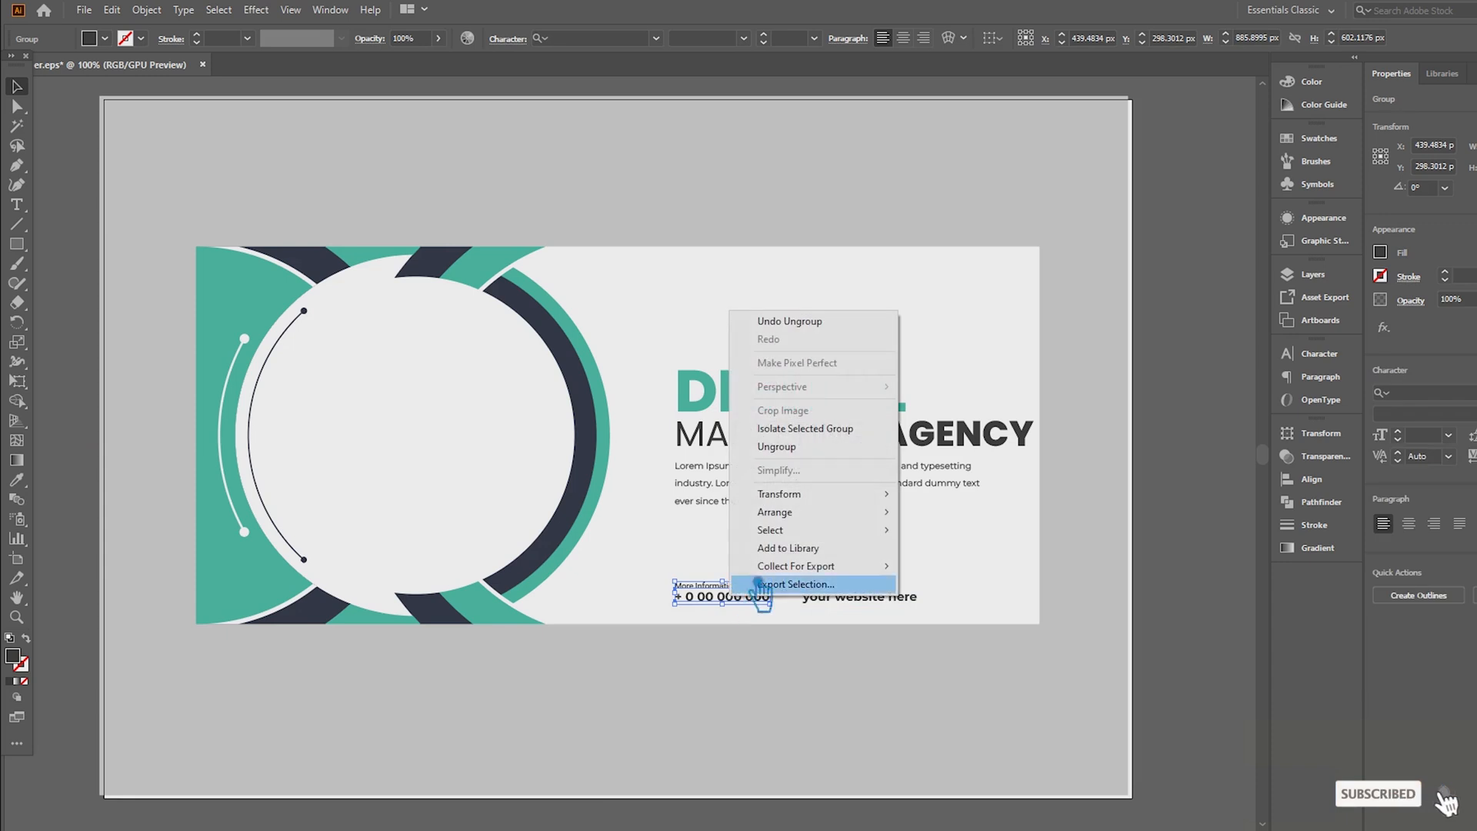
{"action": "left_click", "coordinate": [800, 449]}
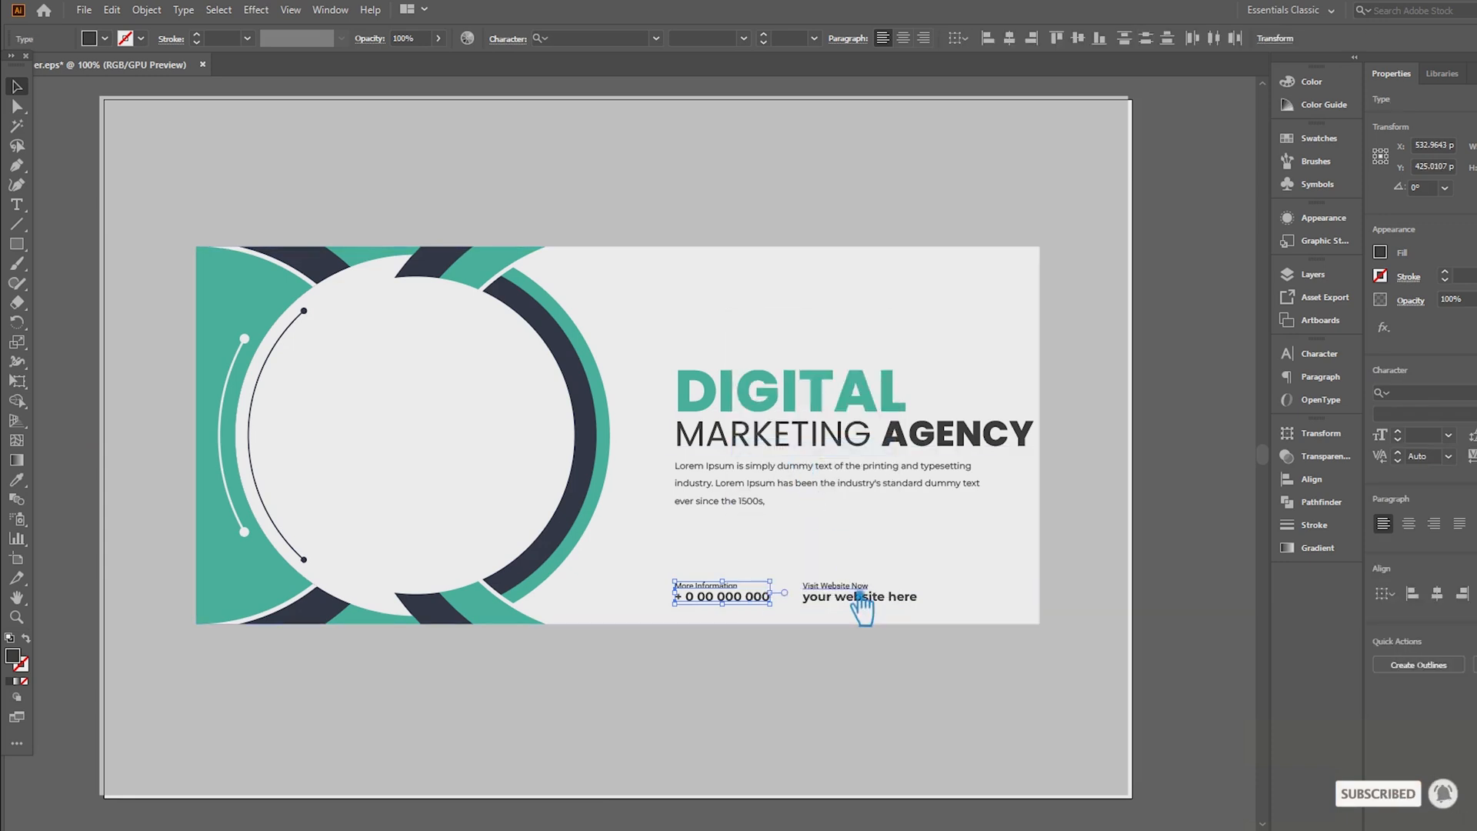
{"action": "right_click", "coordinate": [858, 600]}
{"action": "left_click", "coordinate": [892, 439]}
Check whether the paragraph, both headings, the dark ring, the thin arcs and the green shape are separate objects.
{"action": "left_click", "coordinate": [792, 461]}
{"action": "right_click", "coordinate": [812, 483]}
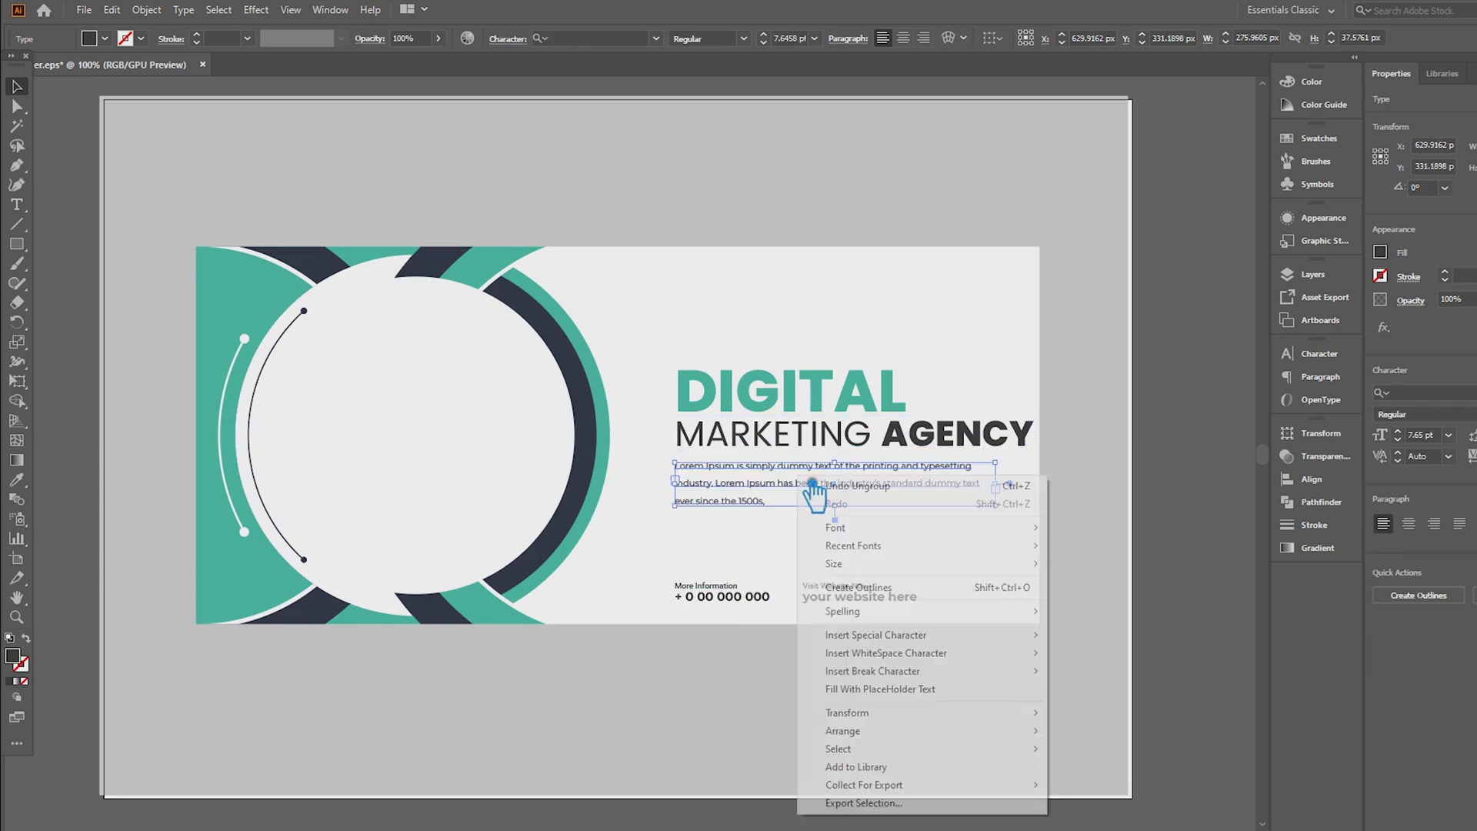
{"action": "left_click", "coordinate": [804, 430]}
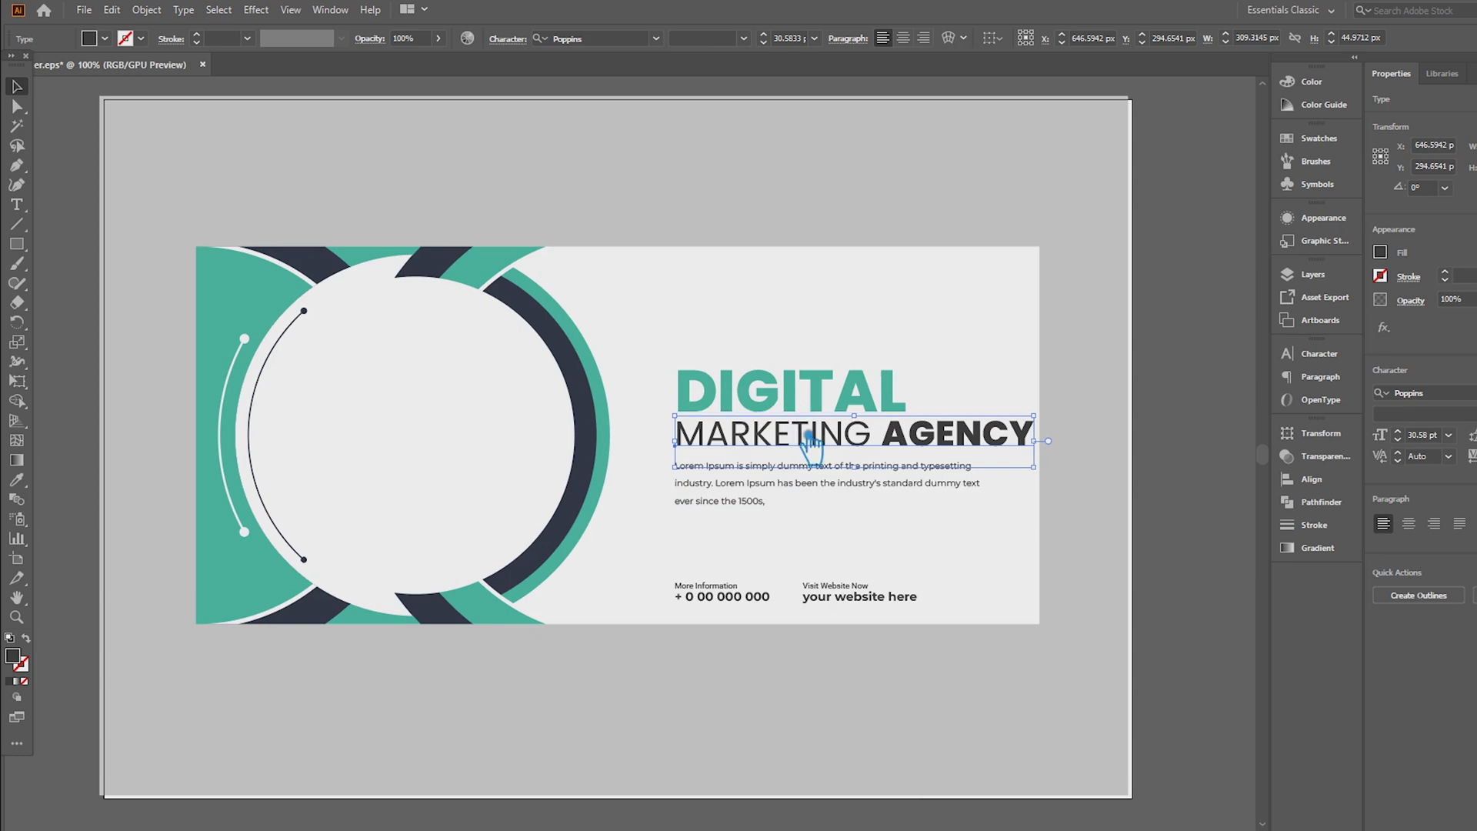
{"action": "right_click", "coordinate": [794, 428]}
{"action": "left_click", "coordinate": [756, 405]}
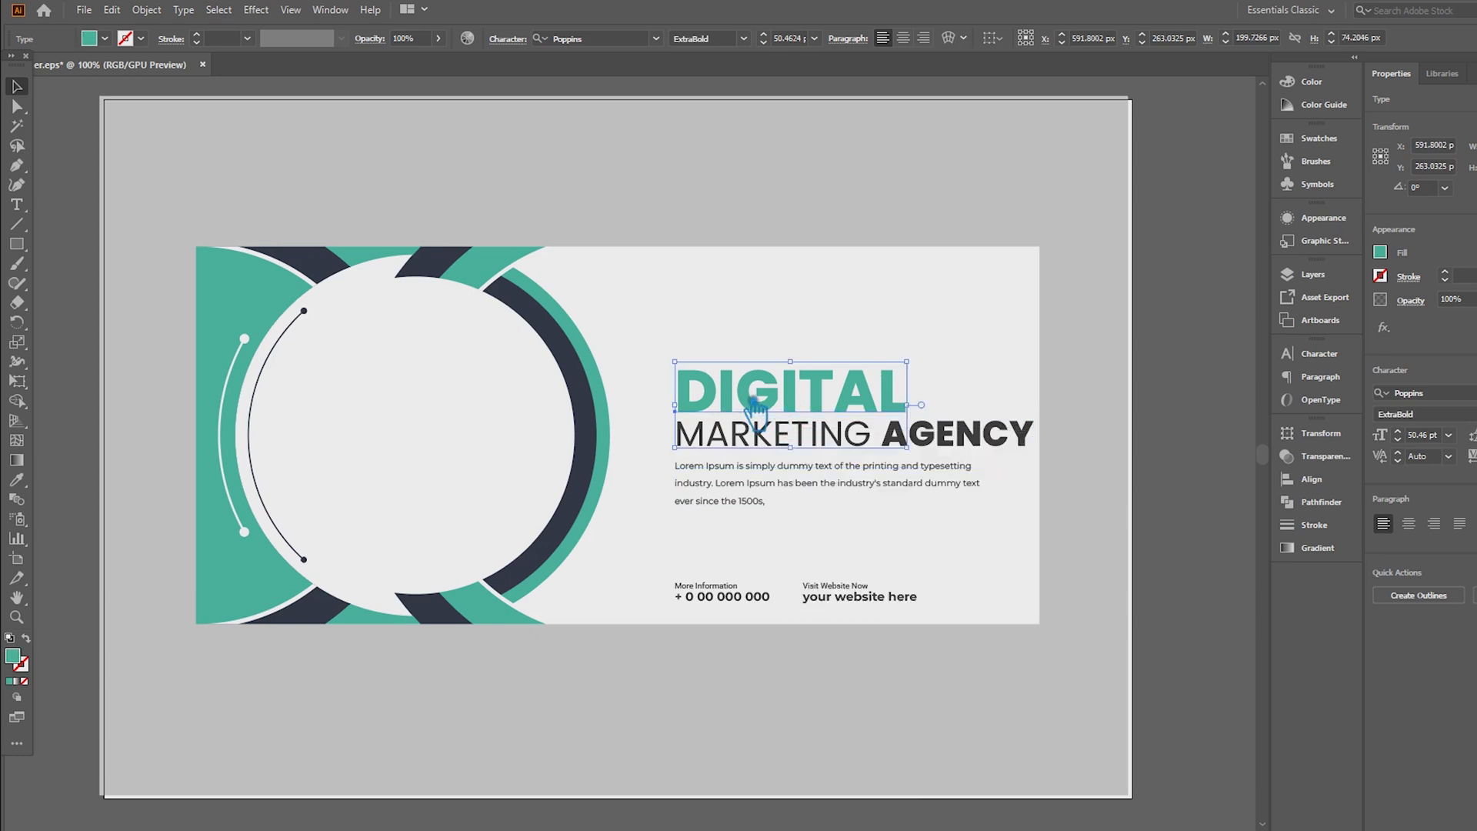
{"action": "right_click", "coordinate": [756, 408]}
{"action": "left_click", "coordinate": [613, 505]}
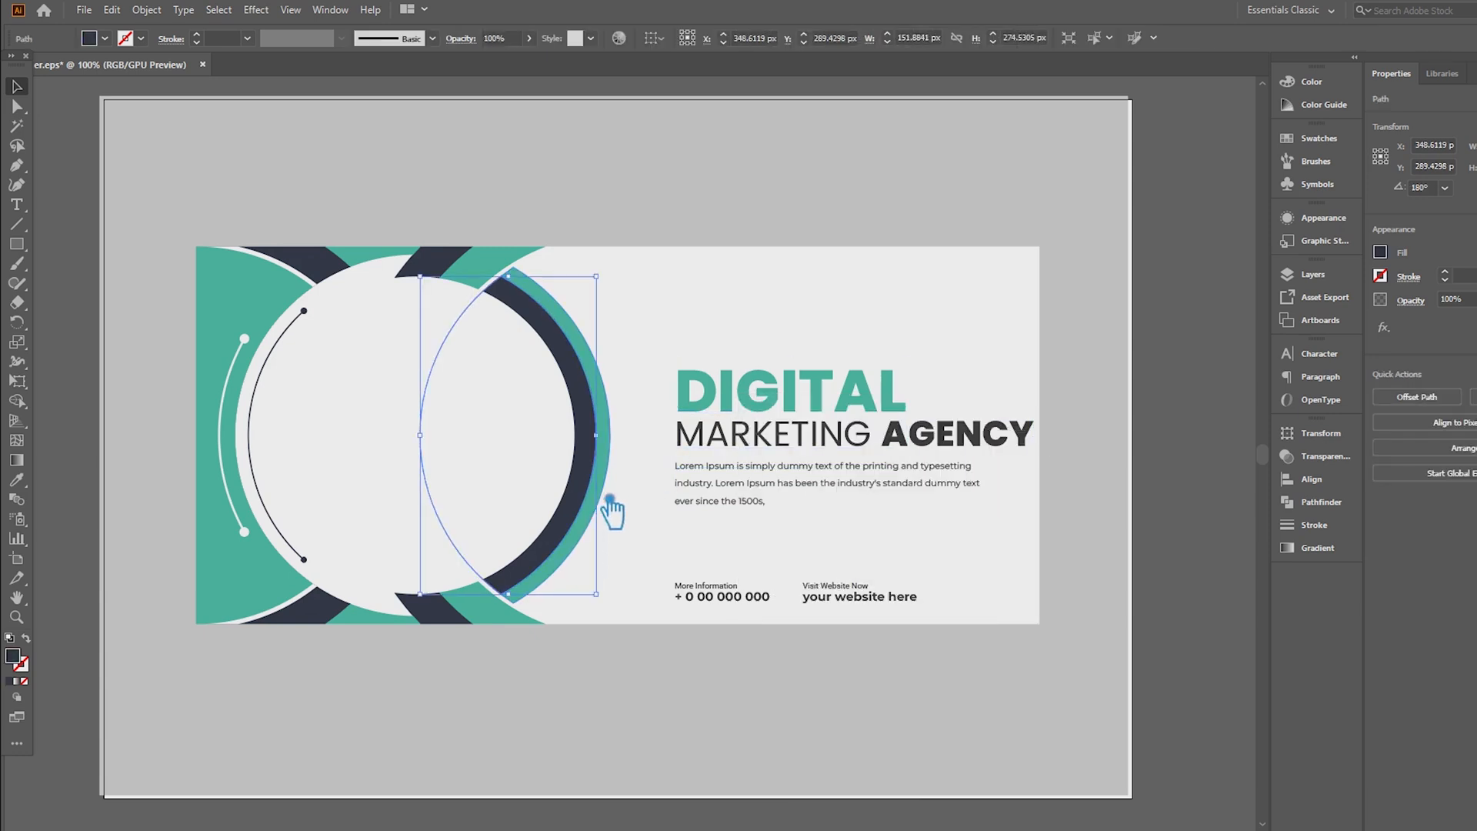
{"action": "left_click", "coordinate": [260, 514]}
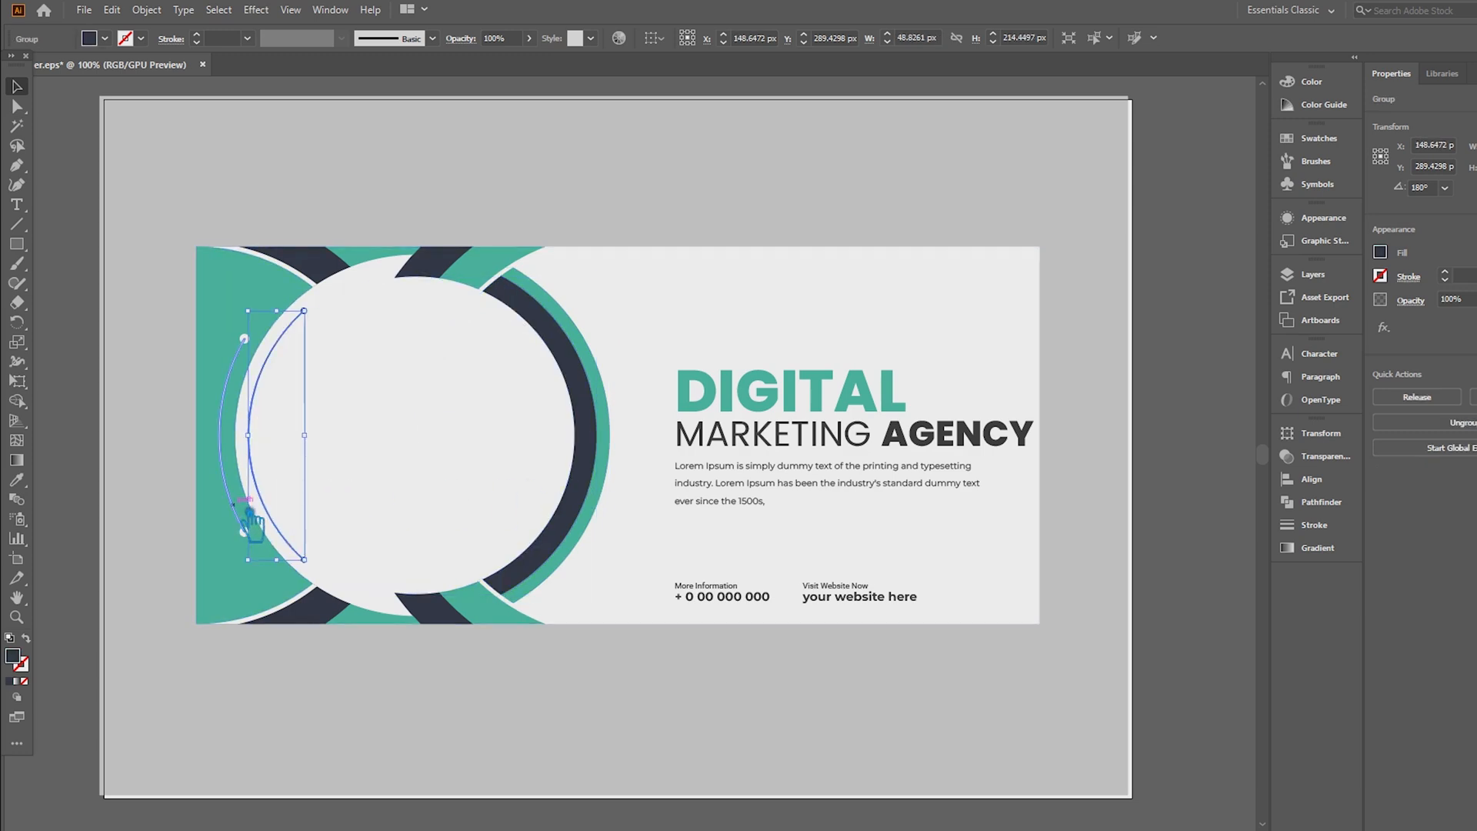
{"action": "left_click", "coordinate": [235, 303]}
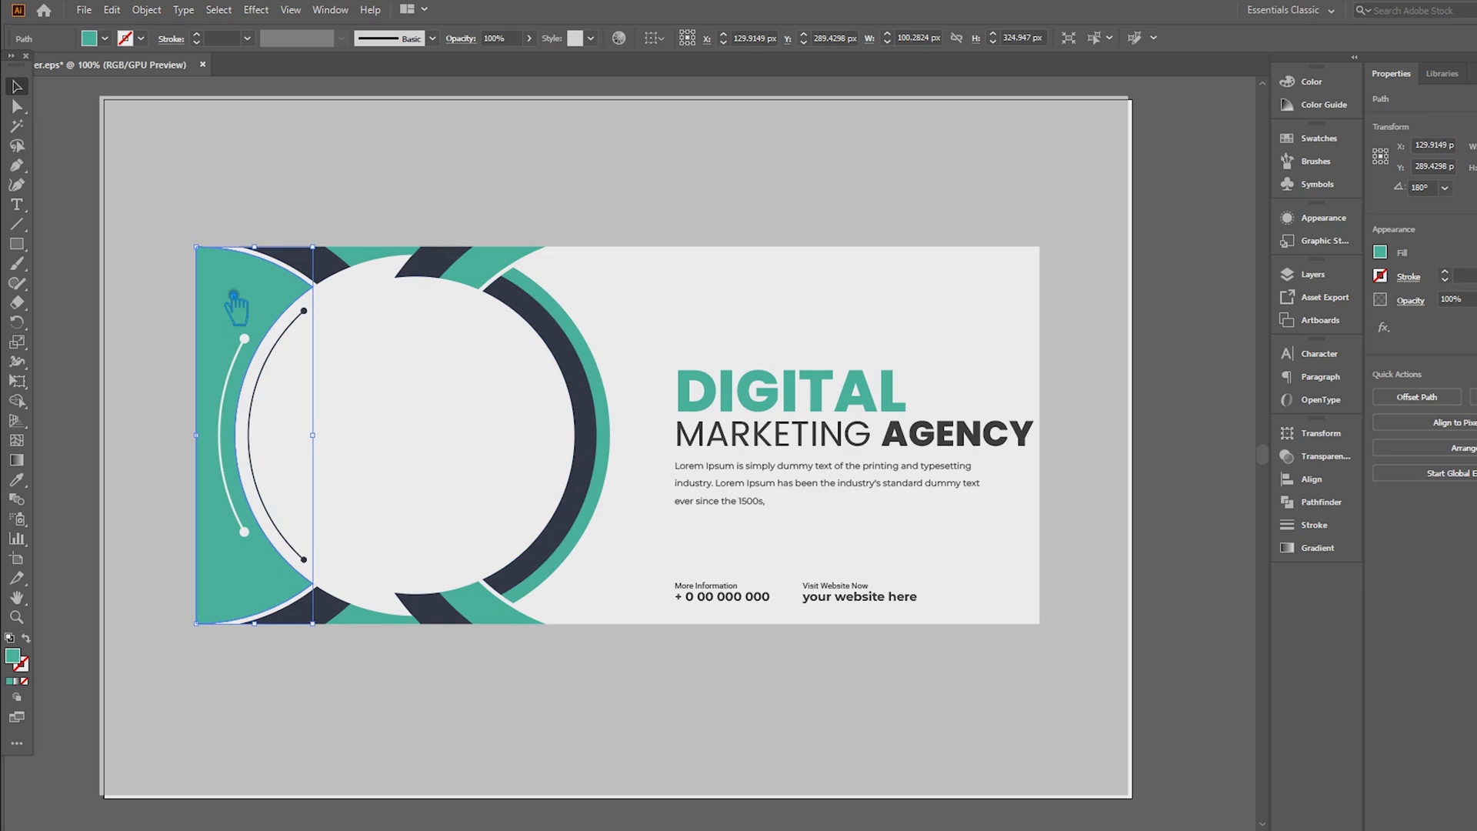
Move the grey background rectangle back into alignment with the artboard and deselect it.
{"action": "left_click", "coordinate": [1197, 385]}
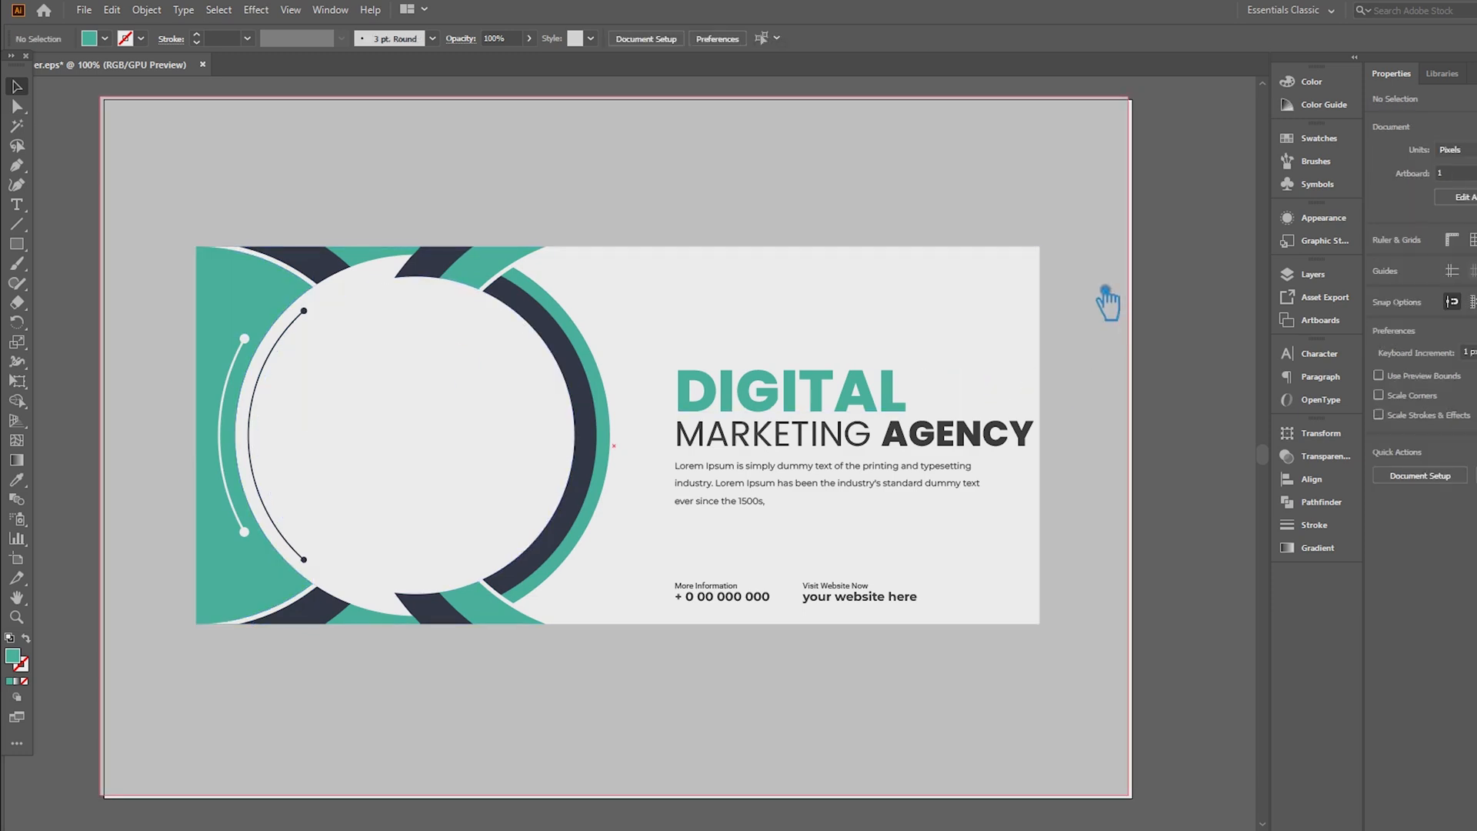
{"action": "left_click_drag", "start_coordinate": [1107, 304], "coordinate": [1110, 295]}
{"action": "left_click", "coordinate": [1220, 471]}
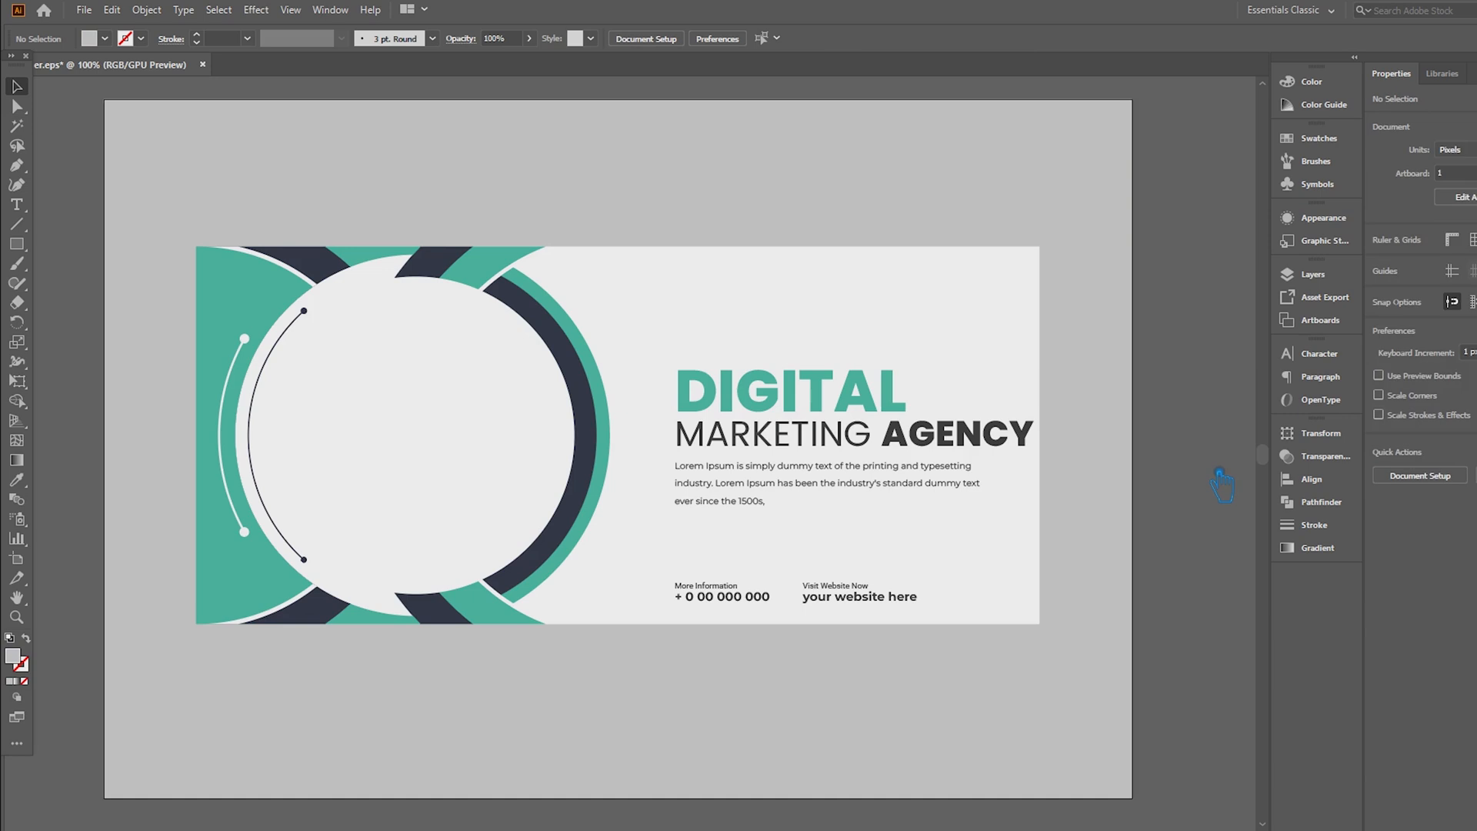
Export the document in Photoshop (PSD) format to New folder (3) under the file name Banner.
{"action": "left_click", "coordinate": [84, 10]}
{"action": "mouse_move", "coordinate": [176, 302]}
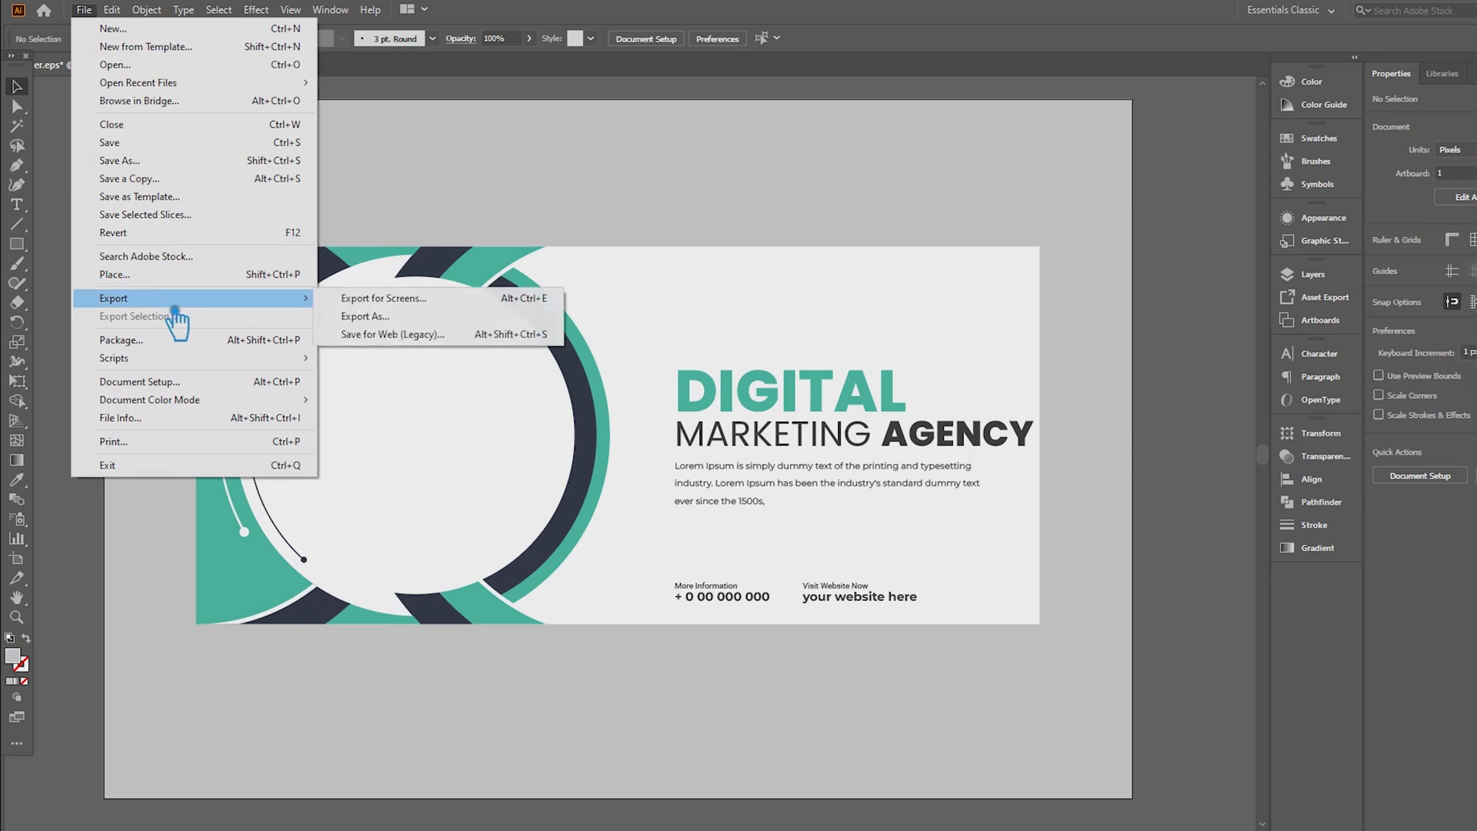
{"action": "left_click", "coordinate": [415, 317]}
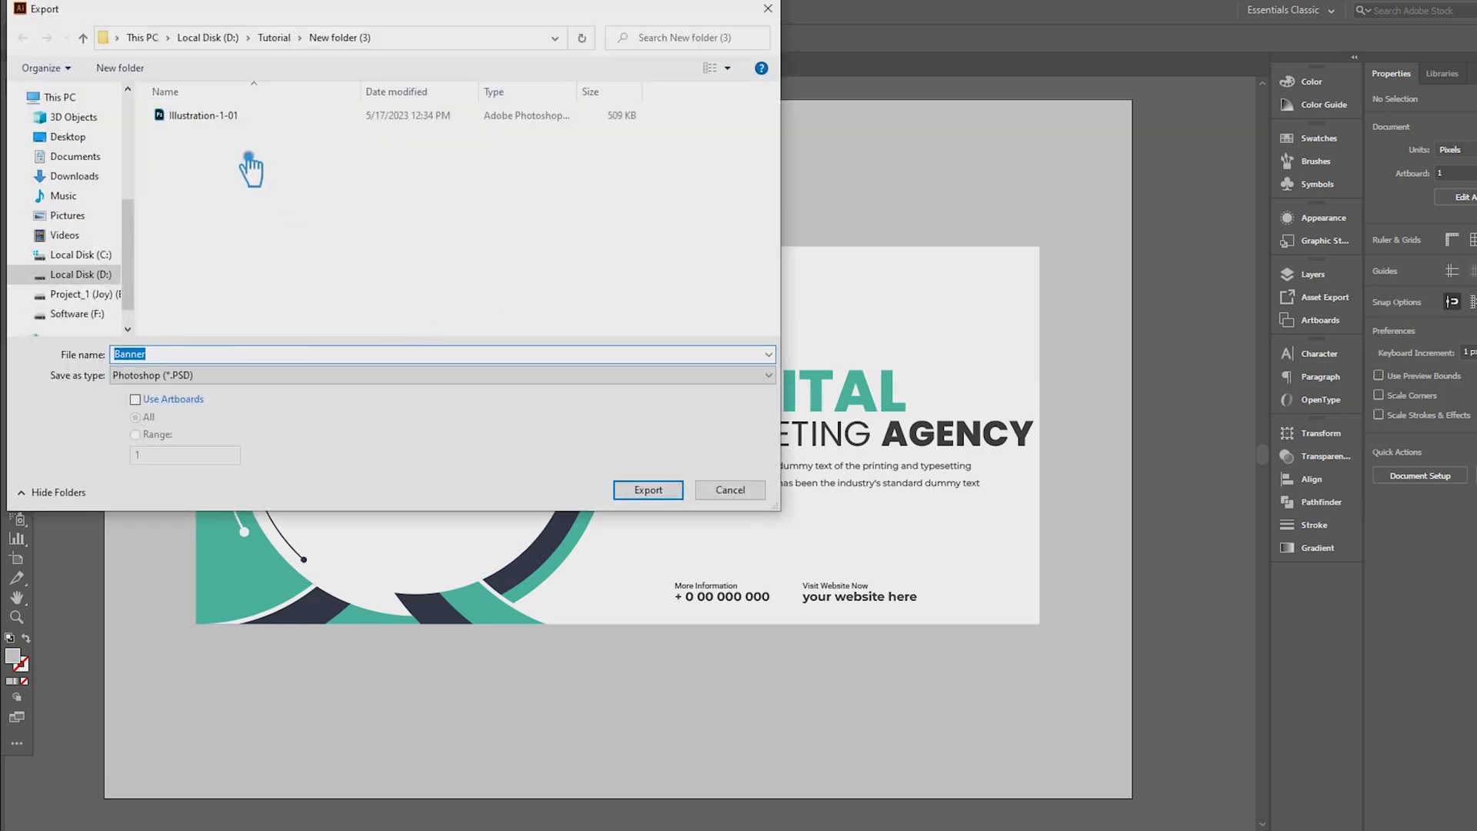
{"action": "left_click", "coordinate": [210, 119]}
{"action": "double_click", "coordinate": [250, 355]}
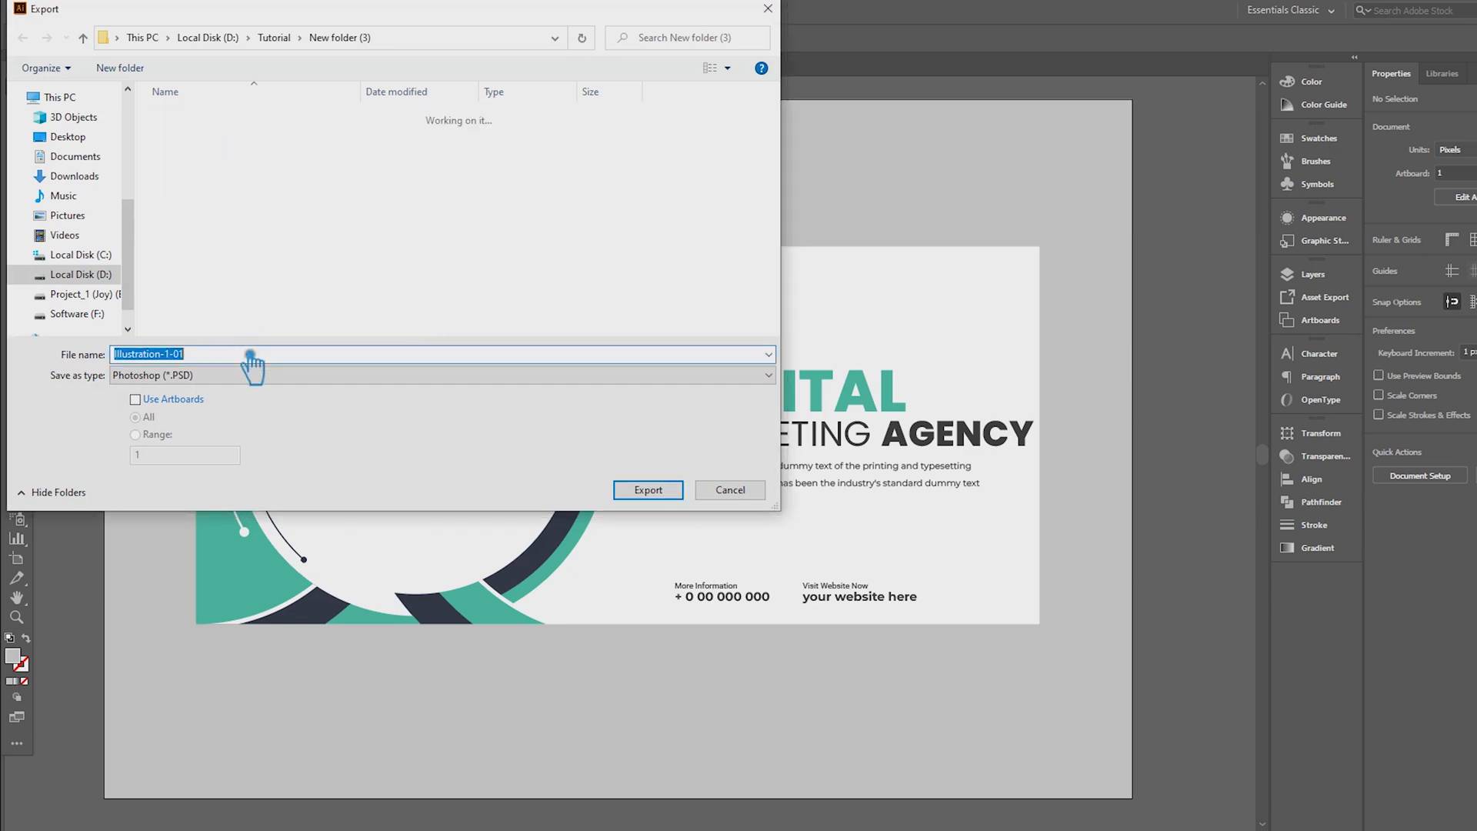
{"action": "type", "text": "Banner"}
{"action": "left_click", "coordinate": [276, 254]}
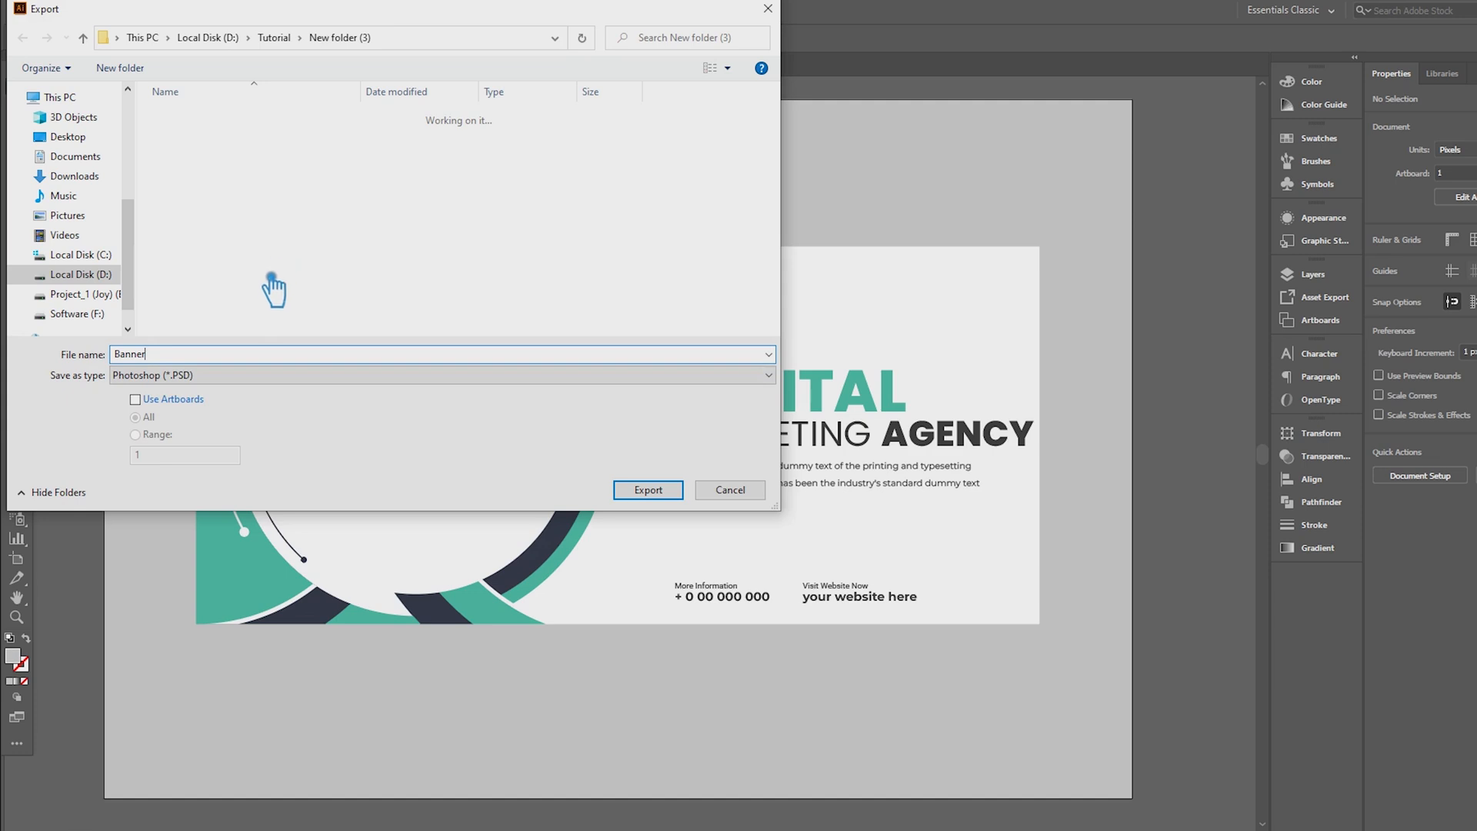
{"action": "left_click", "coordinate": [669, 492]}
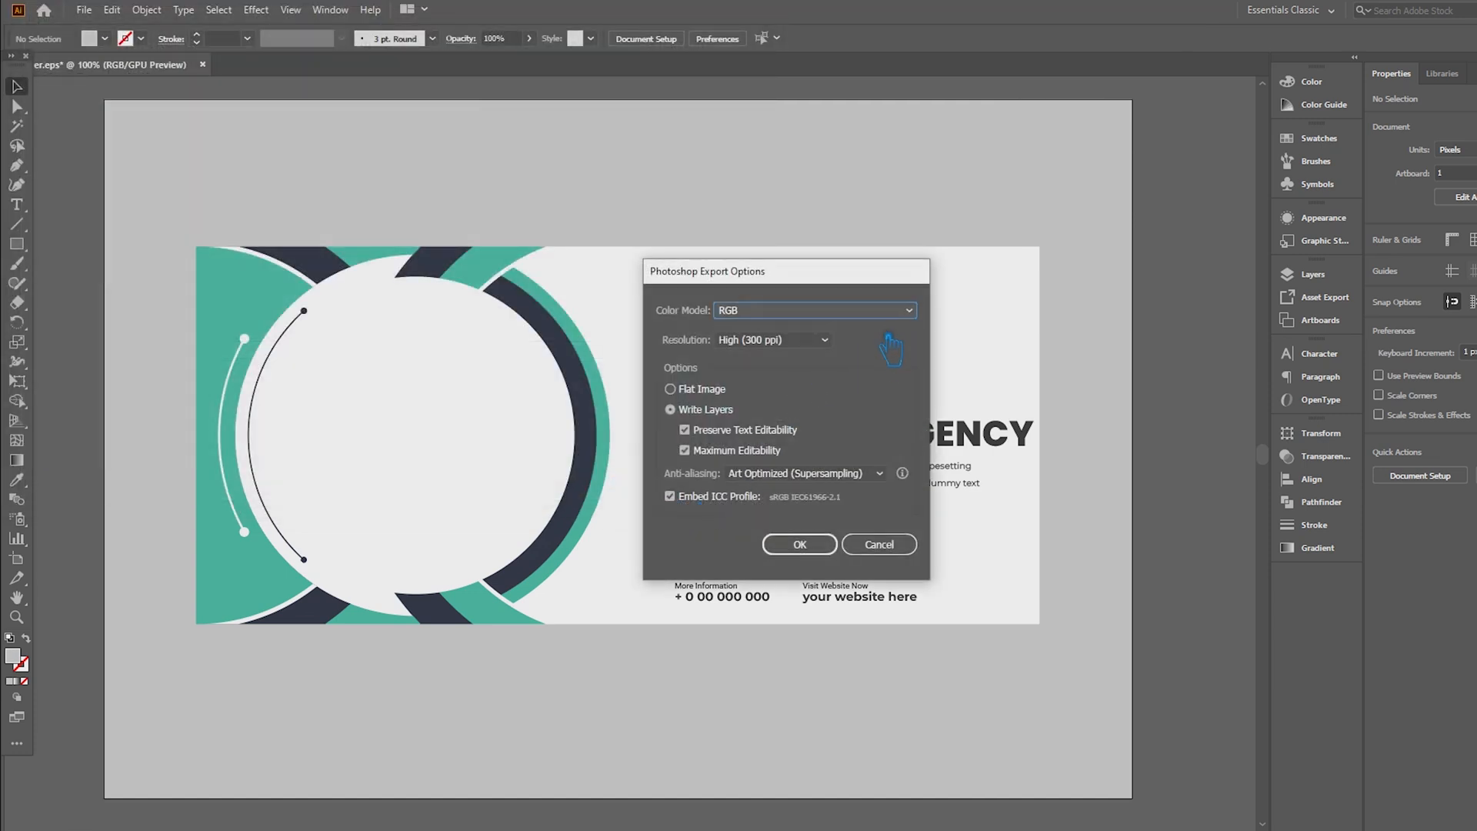
Set the Photoshop export options to RGB, High (300 ppi), Write Layers and no anti-aliasing, and complete the export.
{"action": "left_click", "coordinate": [788, 311]}
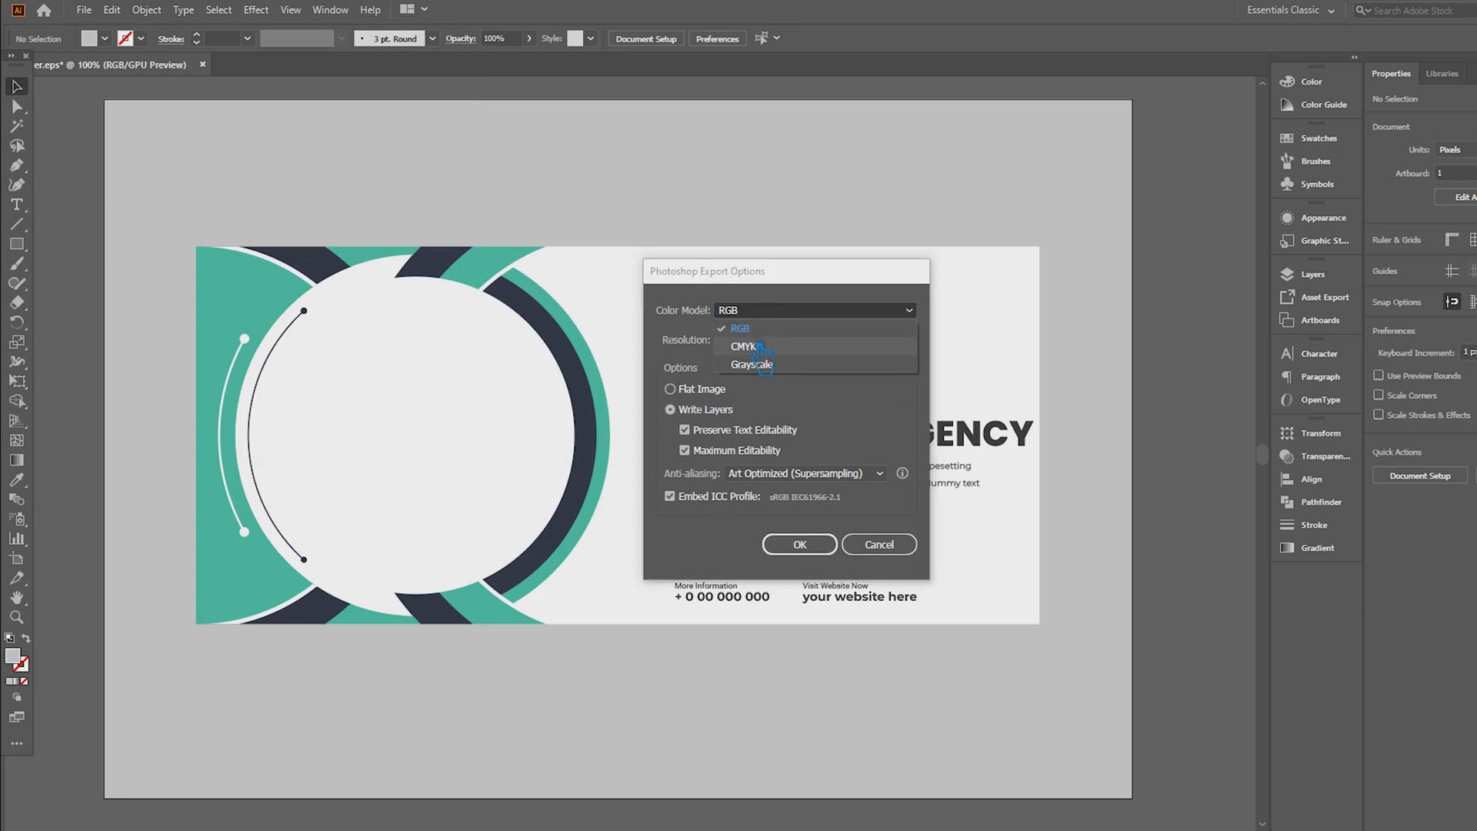
{"action": "left_click", "coordinate": [752, 328]}
{"action": "left_click", "coordinate": [801, 345]}
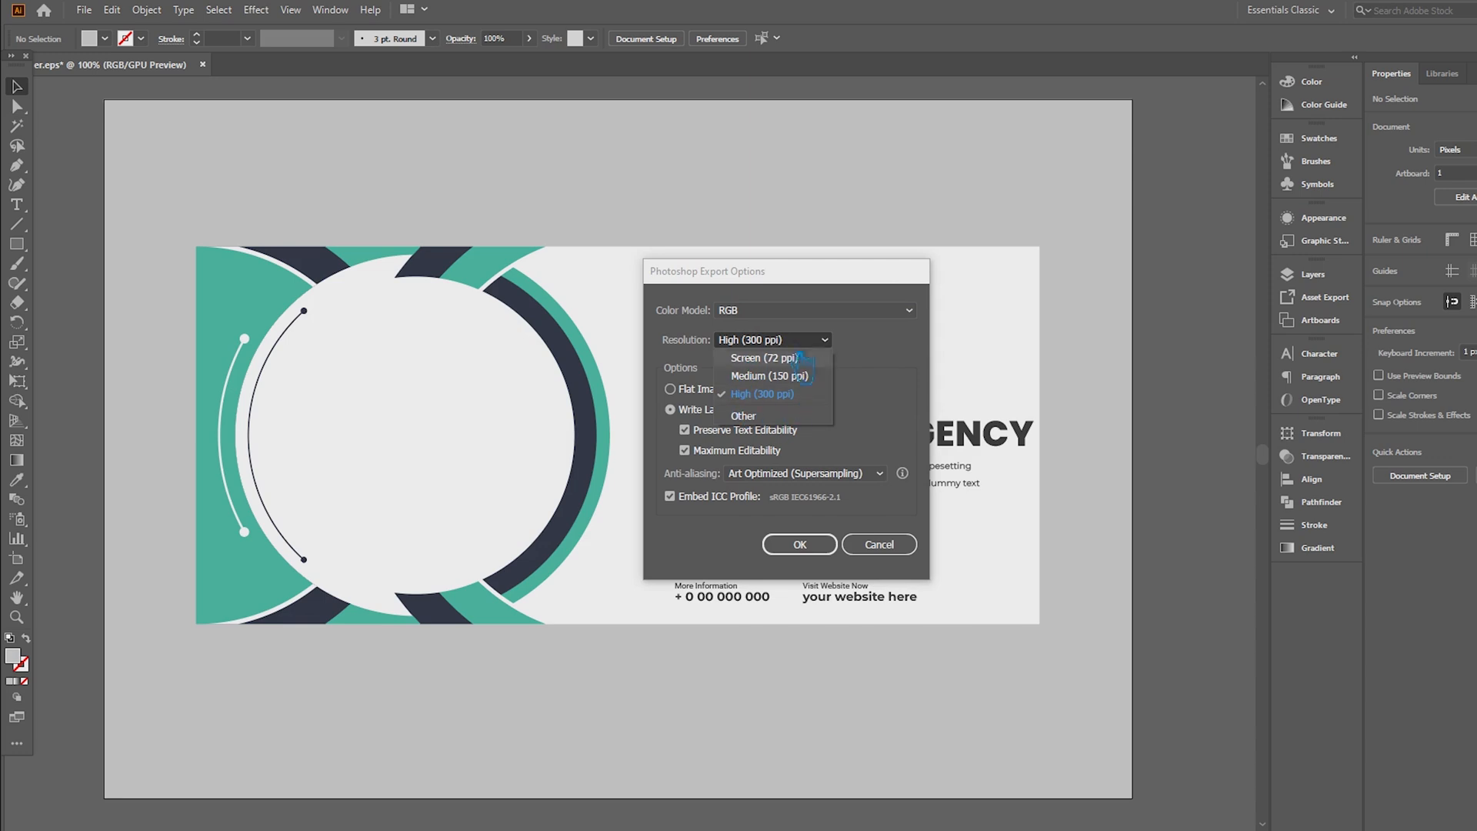
{"action": "left_click", "coordinate": [792, 395]}
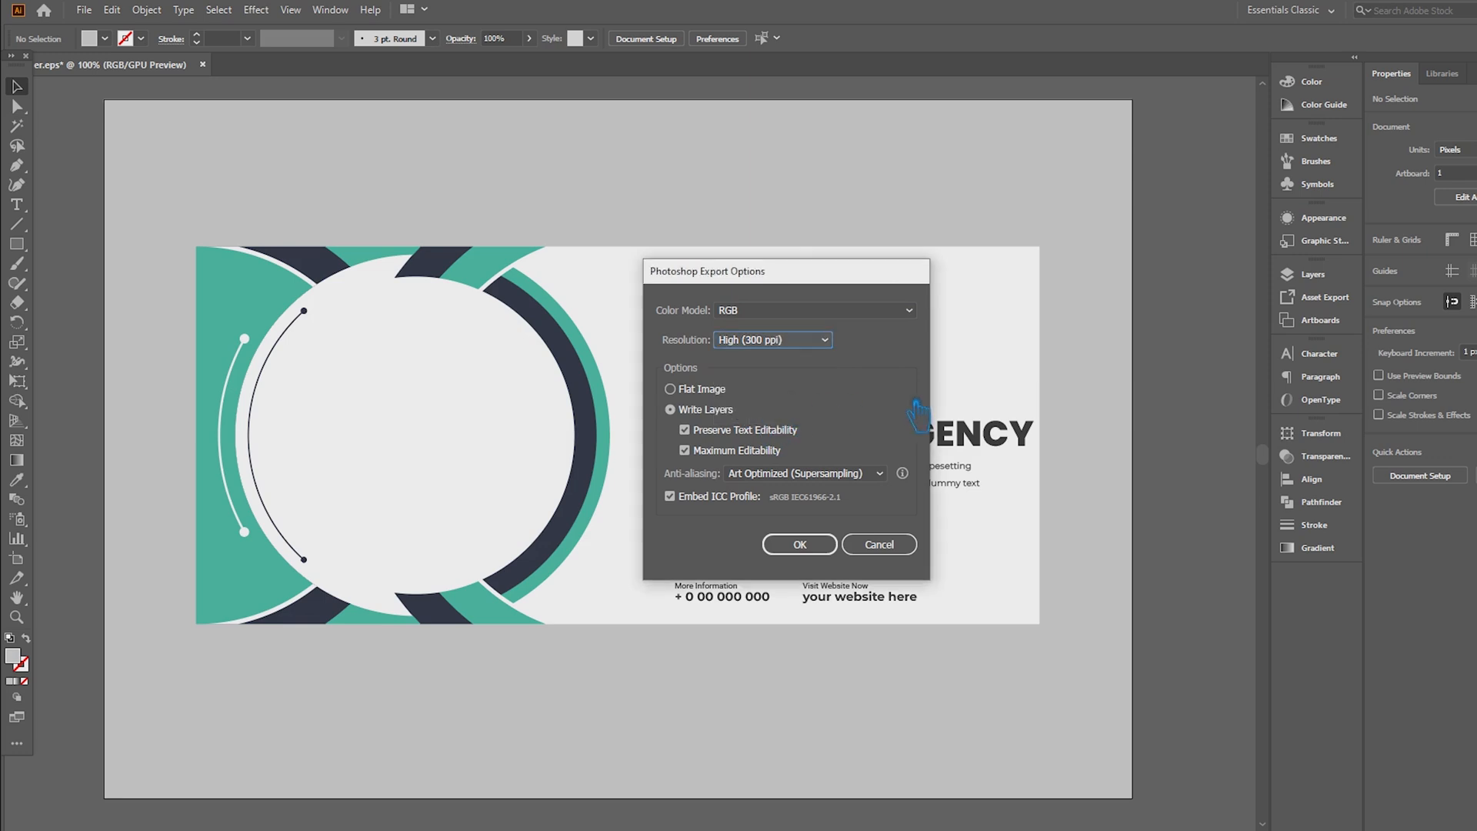
{"action": "left_click", "coordinate": [700, 390]}
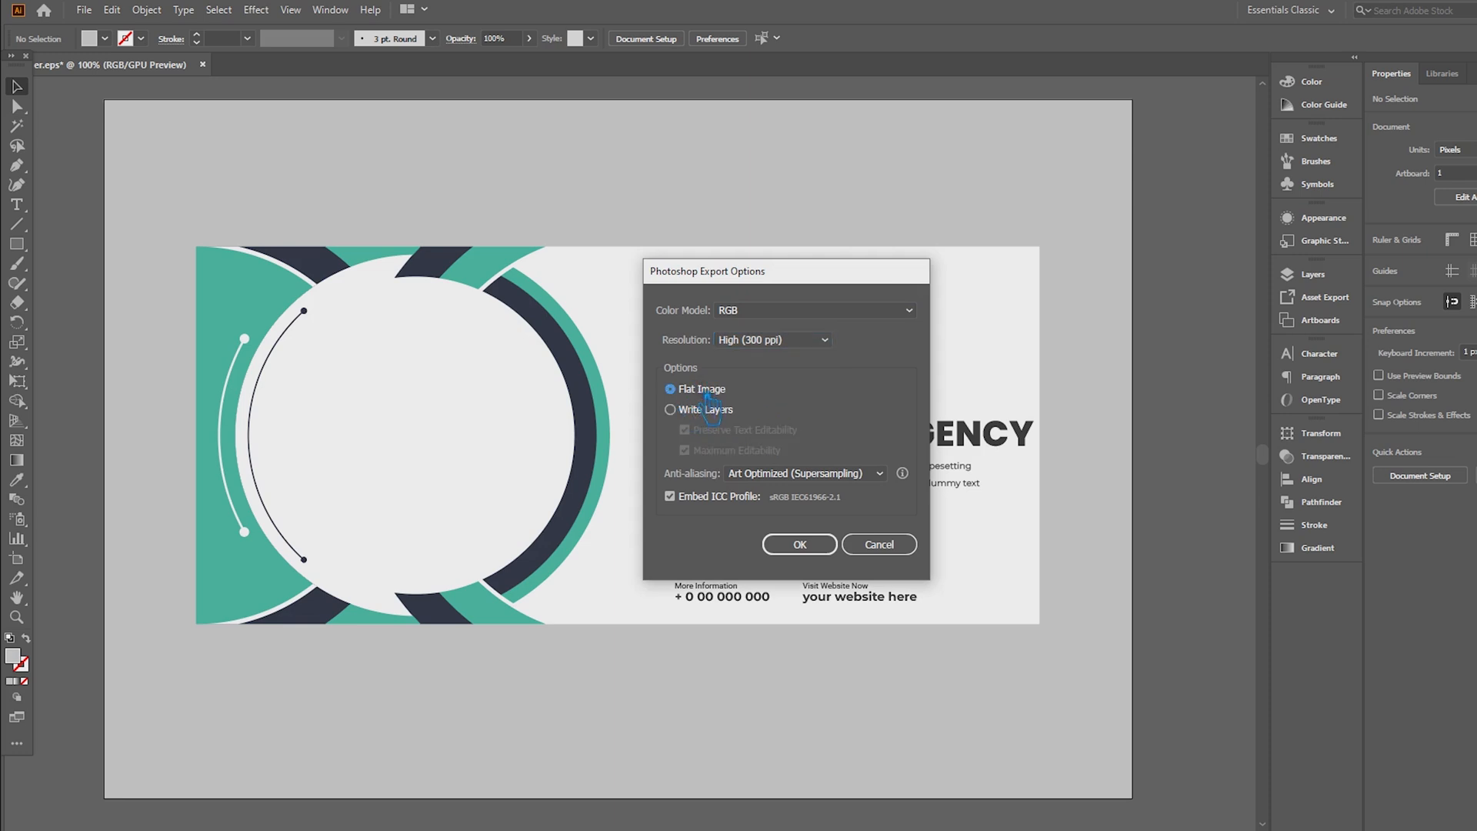
{"action": "left_click", "coordinate": [688, 413]}
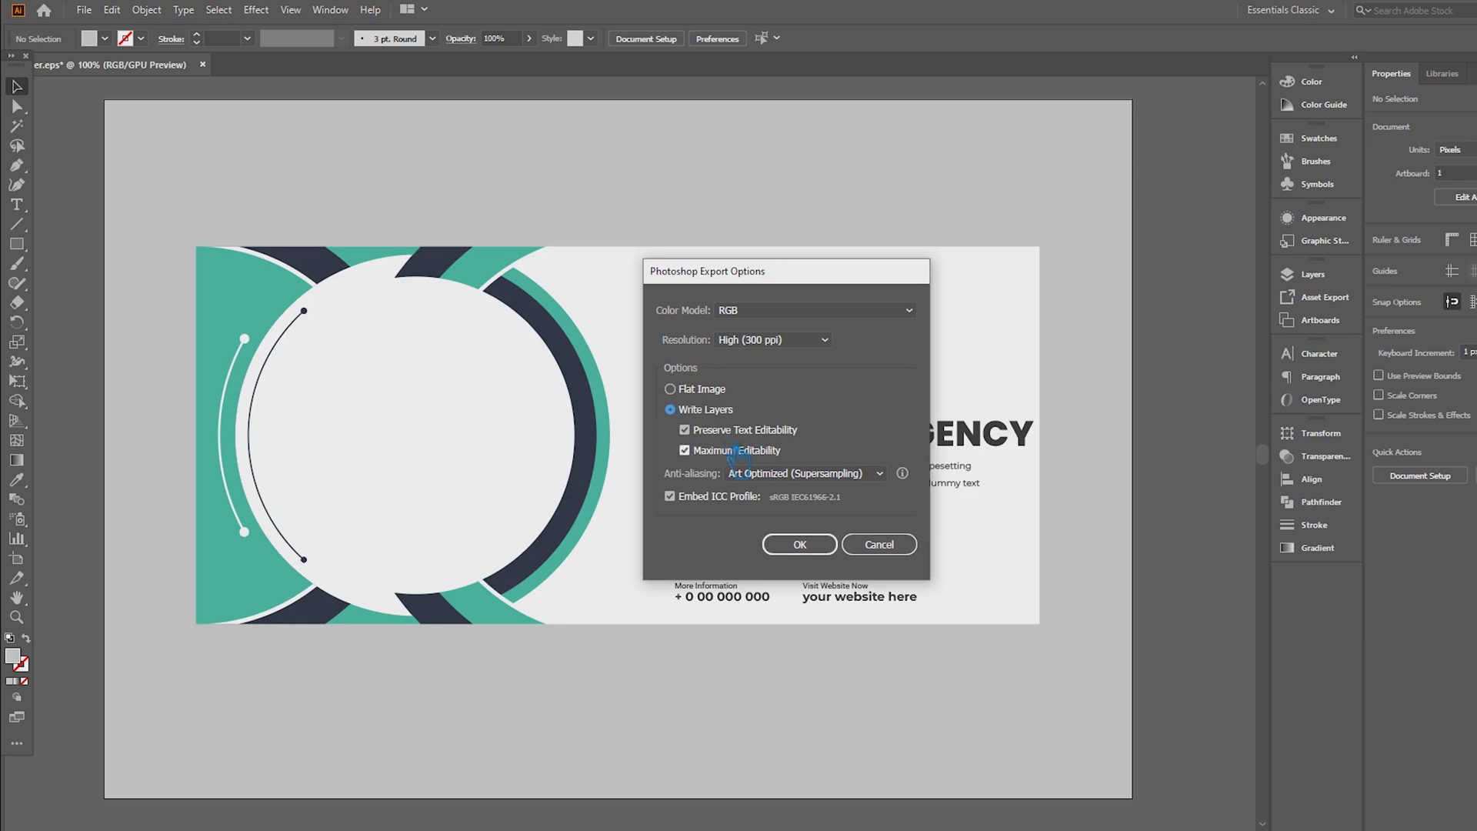
{"action": "left_click", "coordinate": [807, 474]}
{"action": "left_click", "coordinate": [782, 492]}
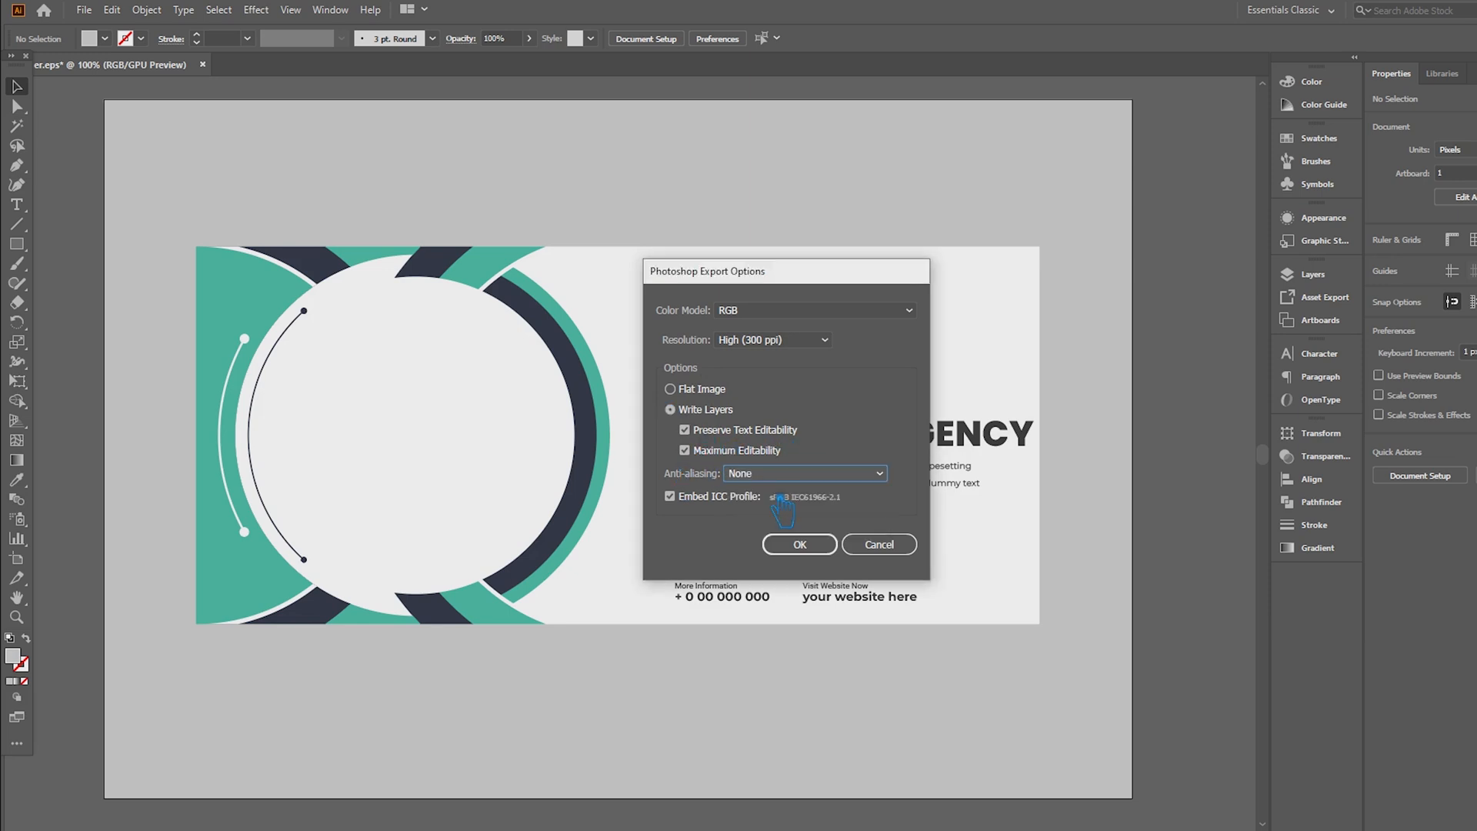
{"action": "left_click", "coordinate": [833, 550]}
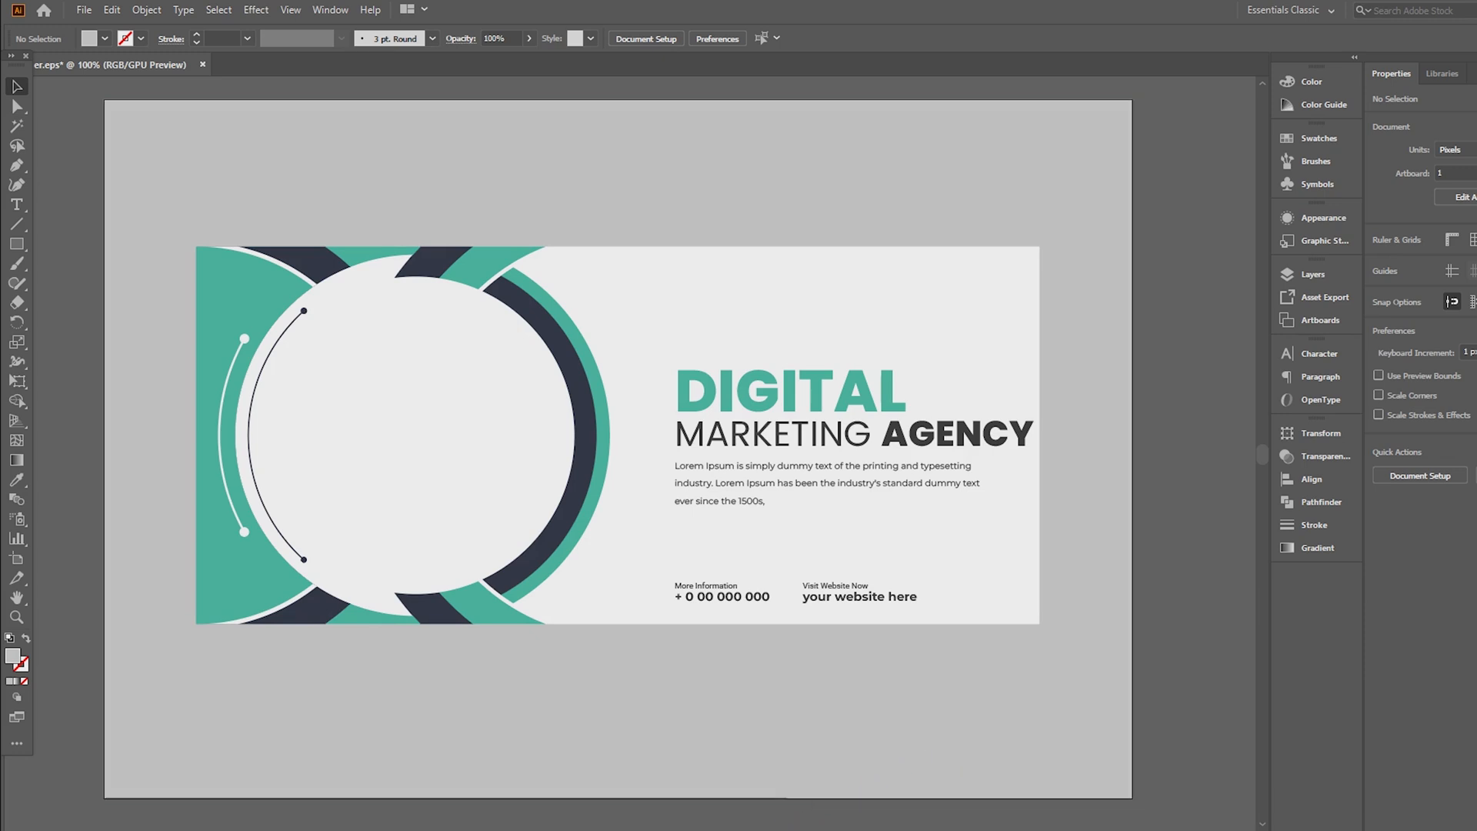
Switch to the New folder (3) window and open the Banner PSD file with Adobe Photoshop 2020.
{"action": "mouse_move", "coordinate": [737, 830]}
{"action": "left_click", "coordinate": [697, 786]}
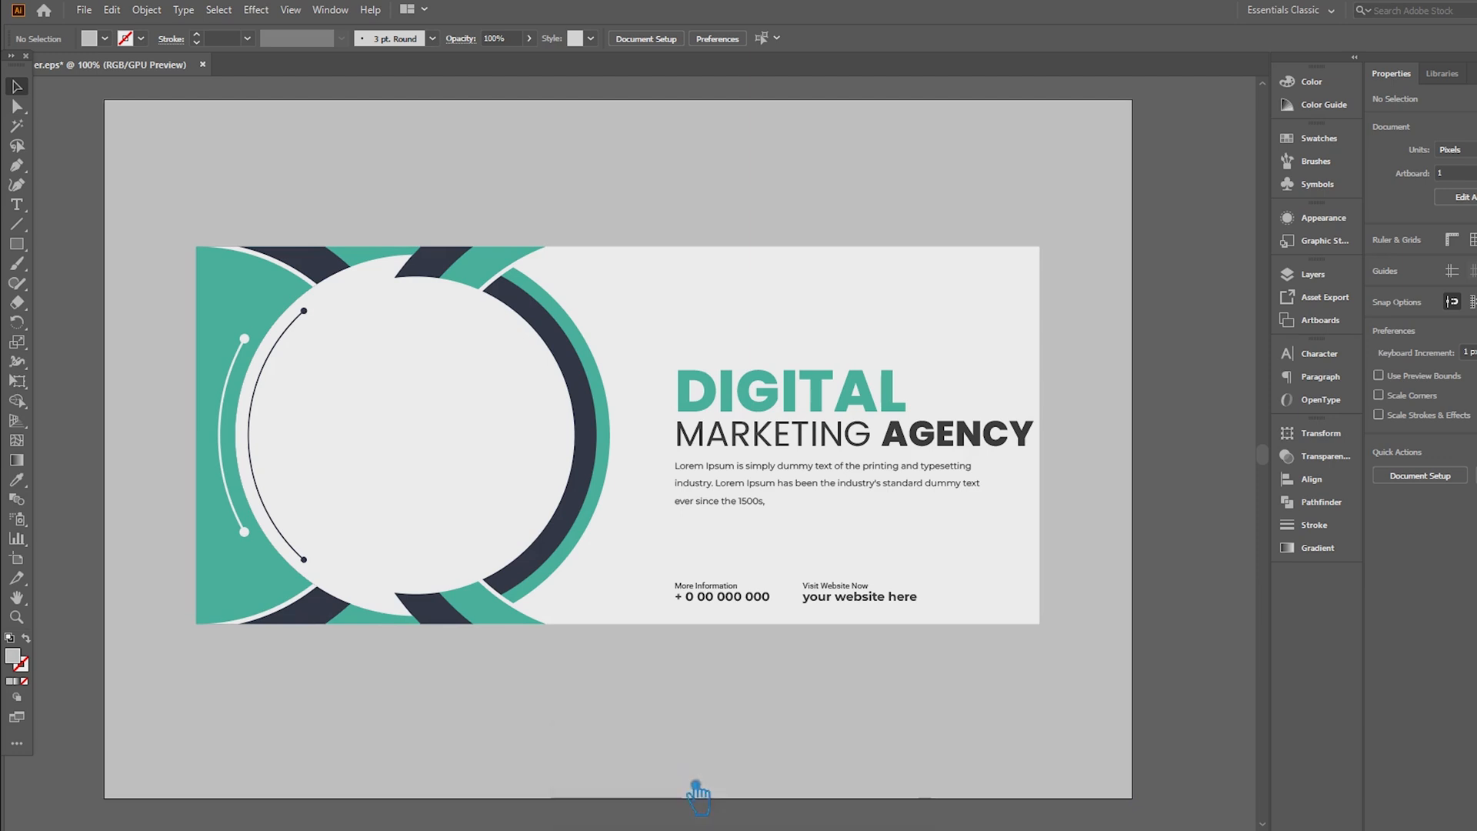
{"action": "left_click", "coordinate": [382, 150]}
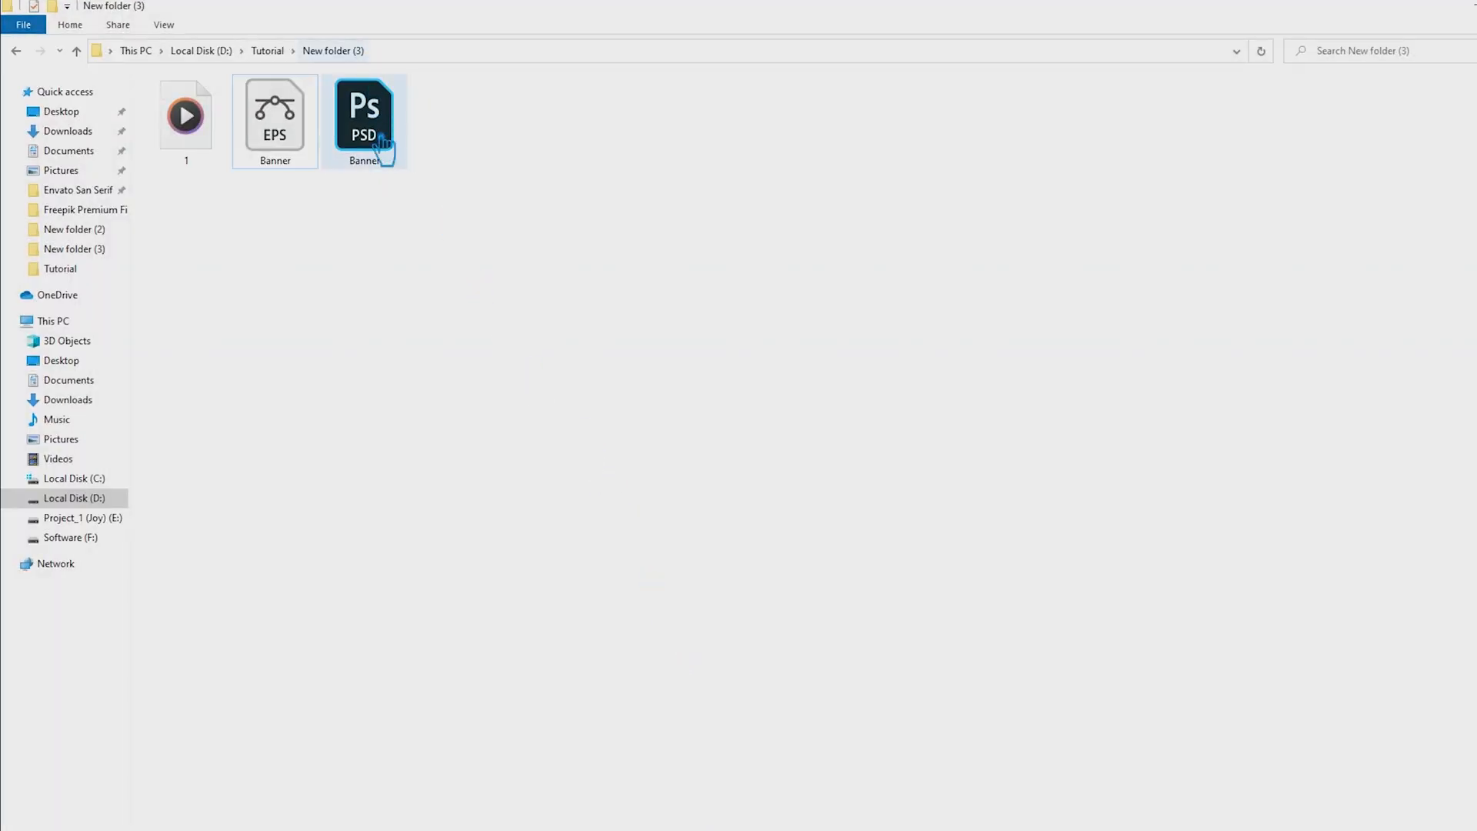
{"action": "right_click", "coordinate": [382, 140]}
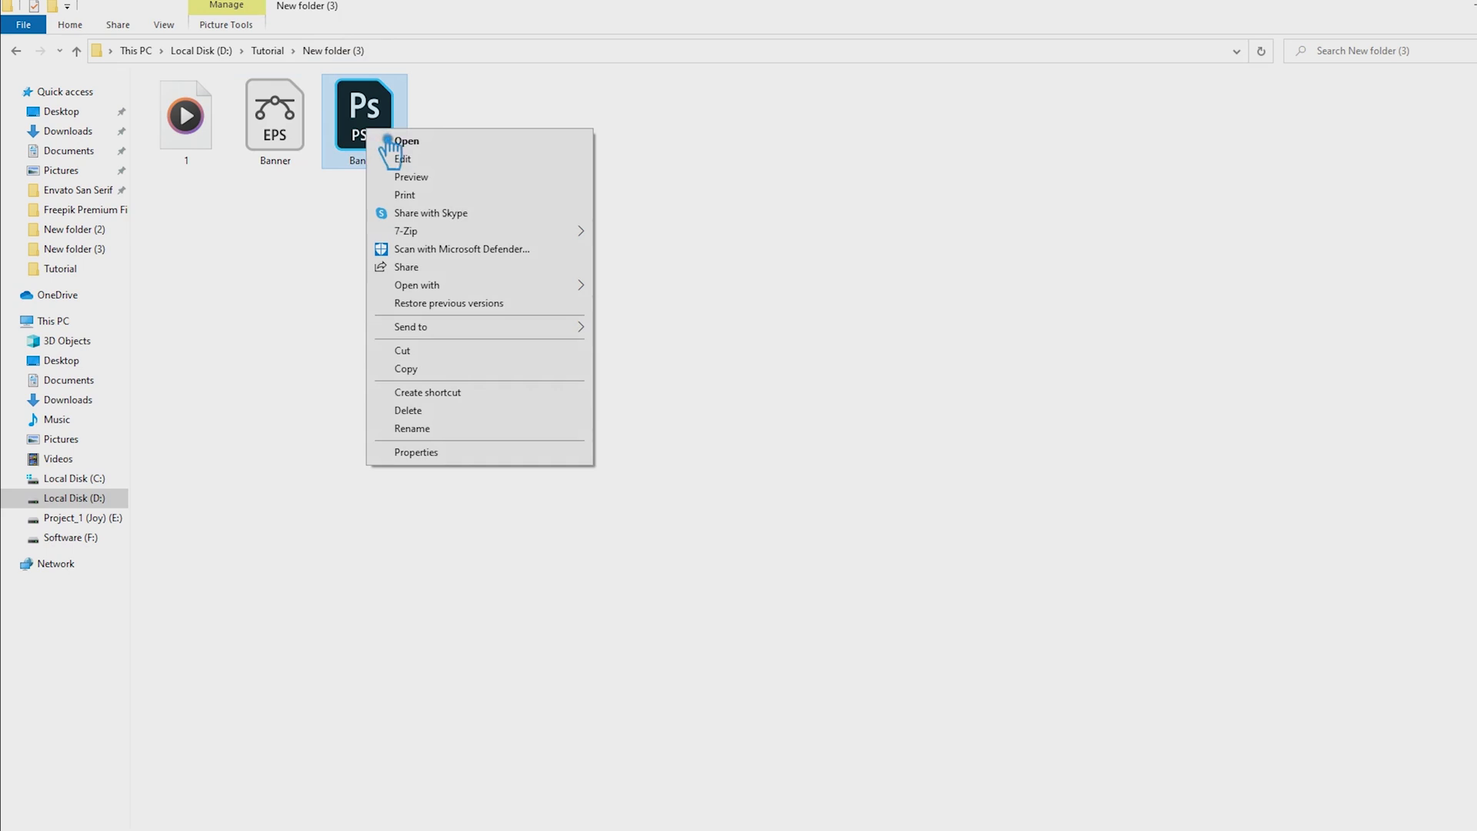
{"action": "mouse_move", "coordinate": [488, 289]}
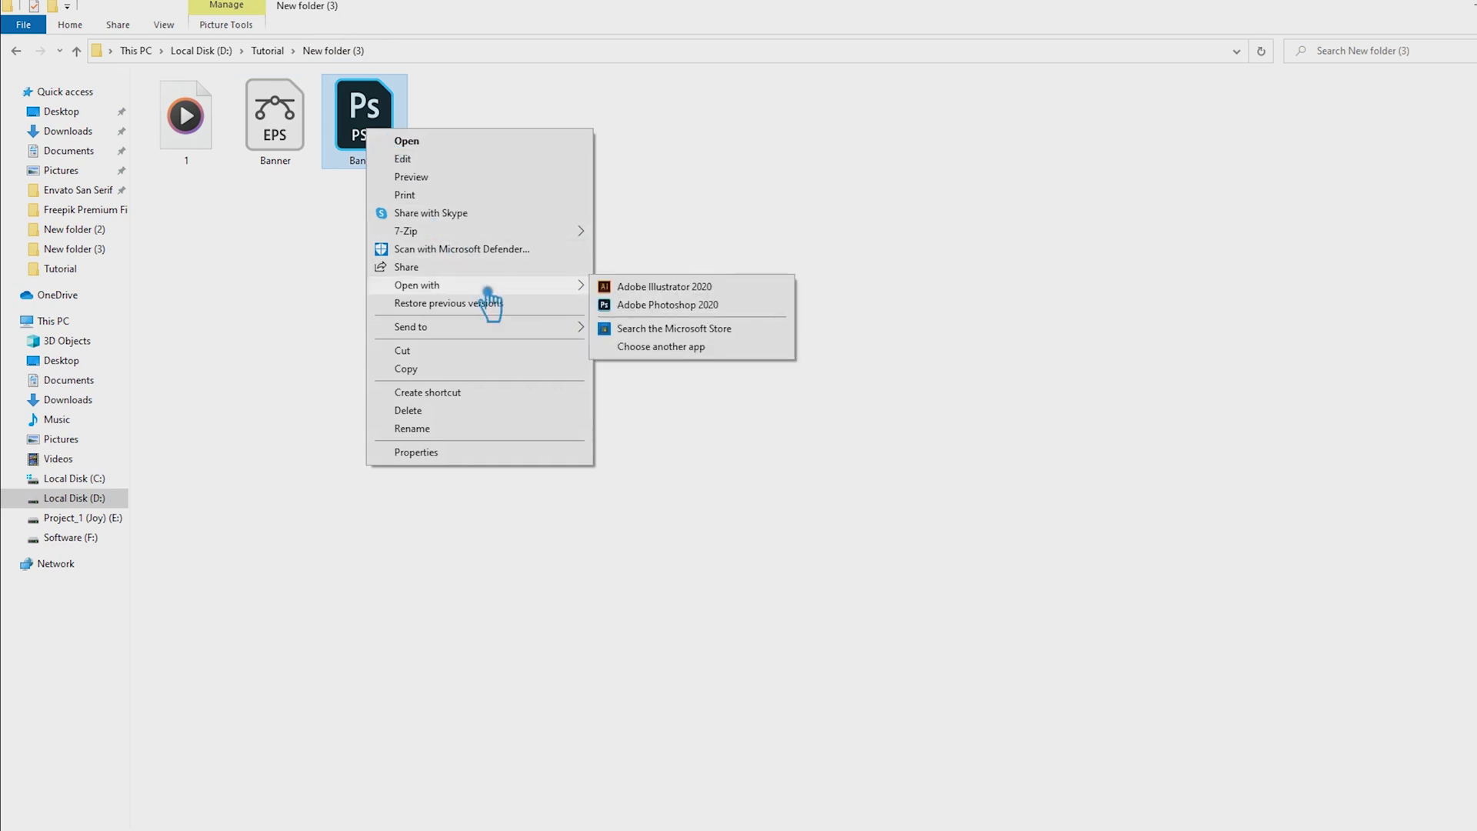
{"action": "left_click", "coordinate": [677, 304]}
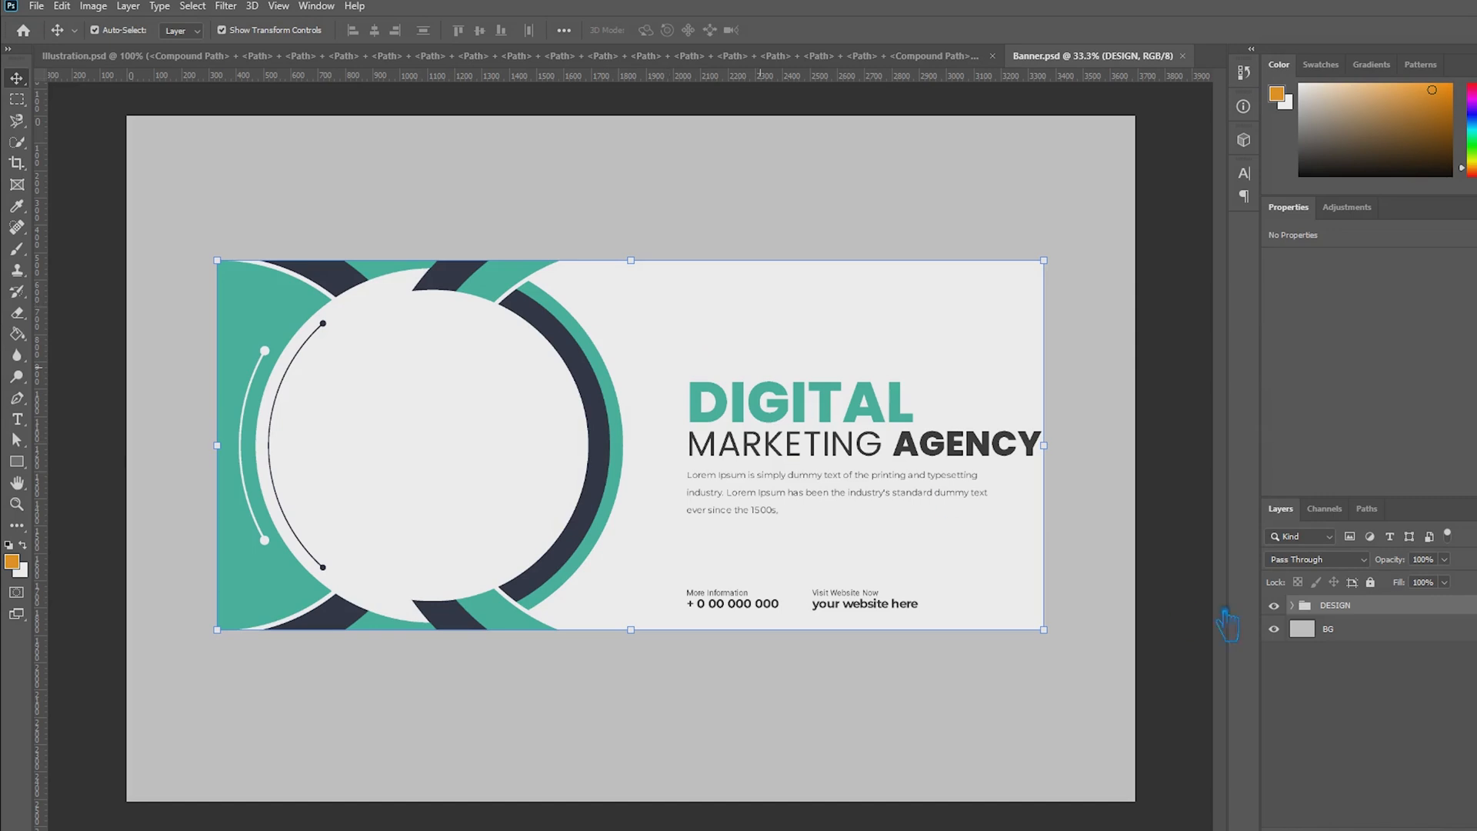
Expand the DESIGN layer group and select the MARKETING AGENCY text on the canvas.
{"action": "left_click", "coordinate": [1292, 606]}
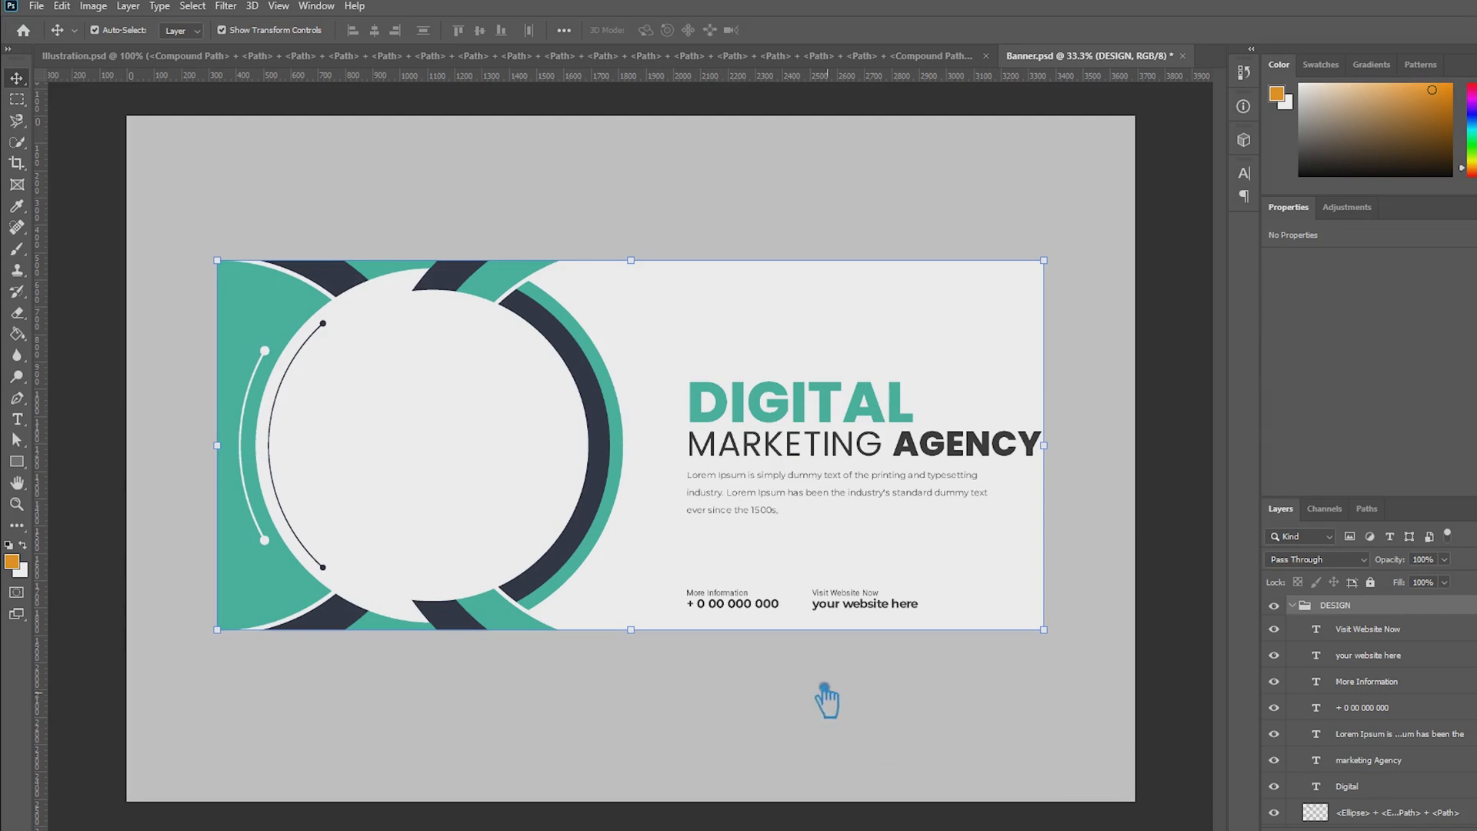
{"action": "left_click", "coordinate": [817, 653]}
{"action": "left_click", "coordinate": [821, 466]}
{"action": "left_click", "coordinate": [824, 453]}
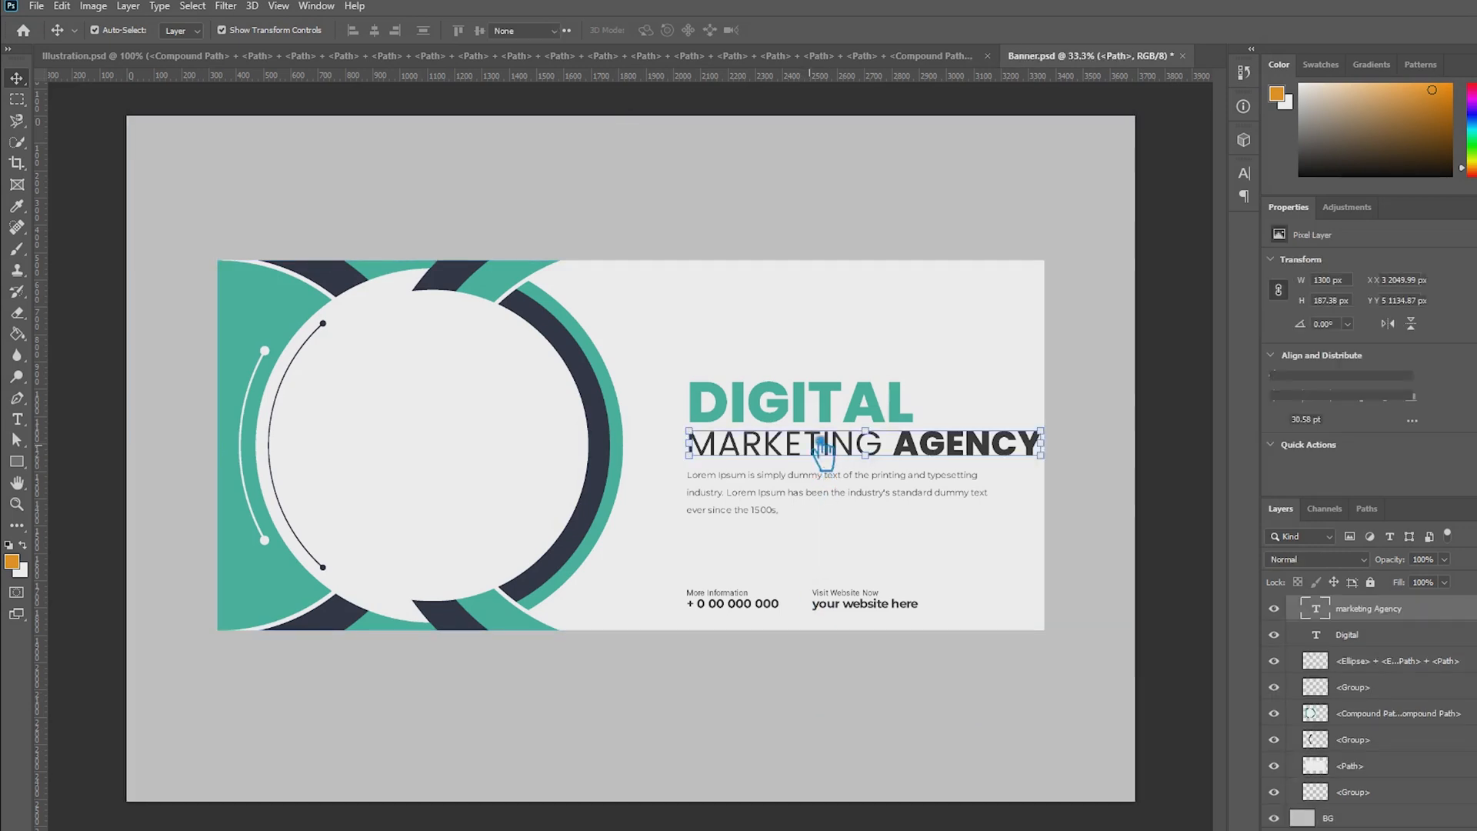
Nudge the MARKETING AGENCY heading slightly up and to the right, and check whether its text is editable.
{"action": "double_click", "coordinate": [822, 450]}
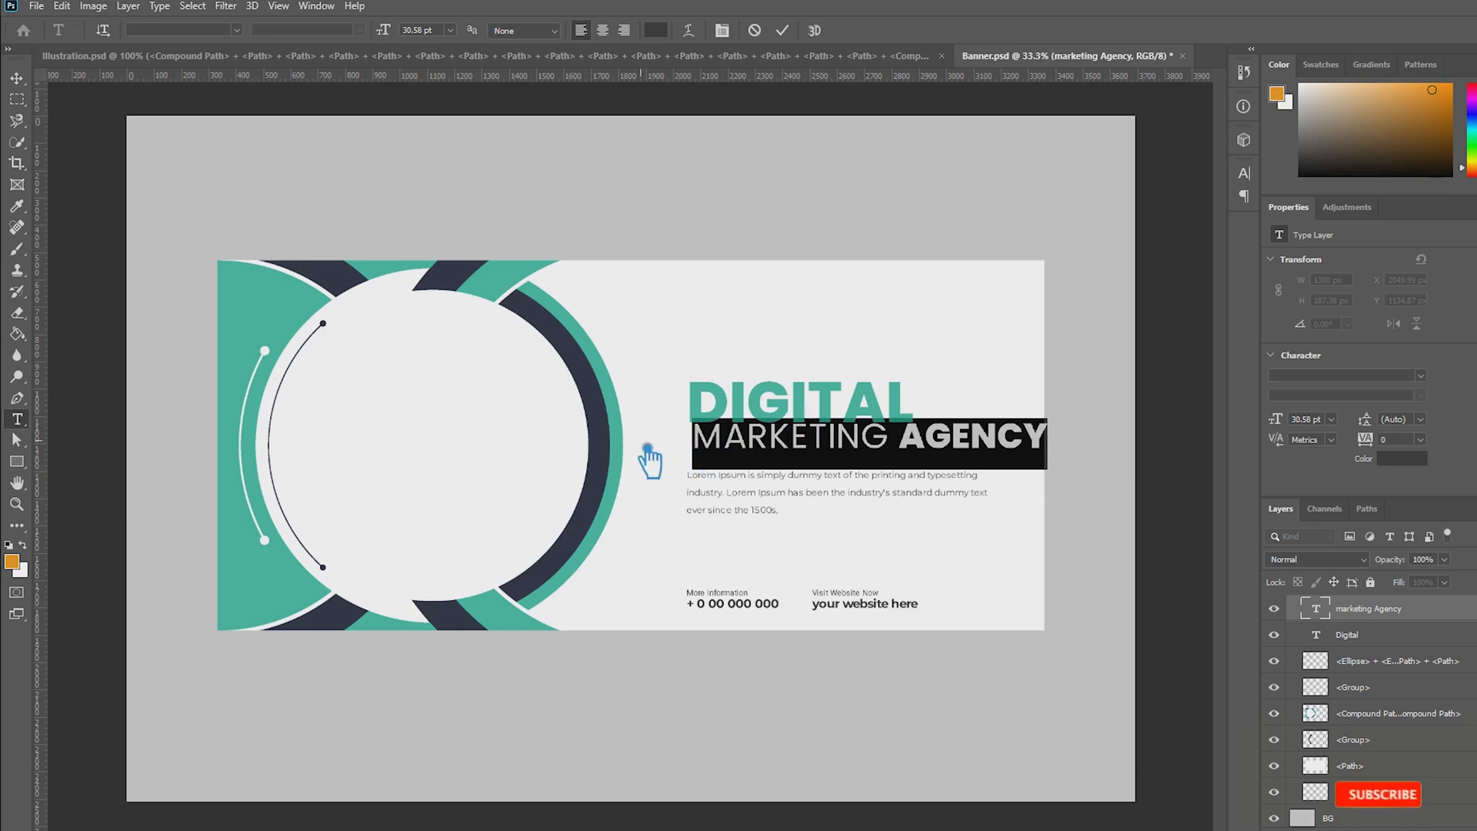
{"action": "key", "text": "ctrl+Return"}
{"action": "key", "text": "v"}
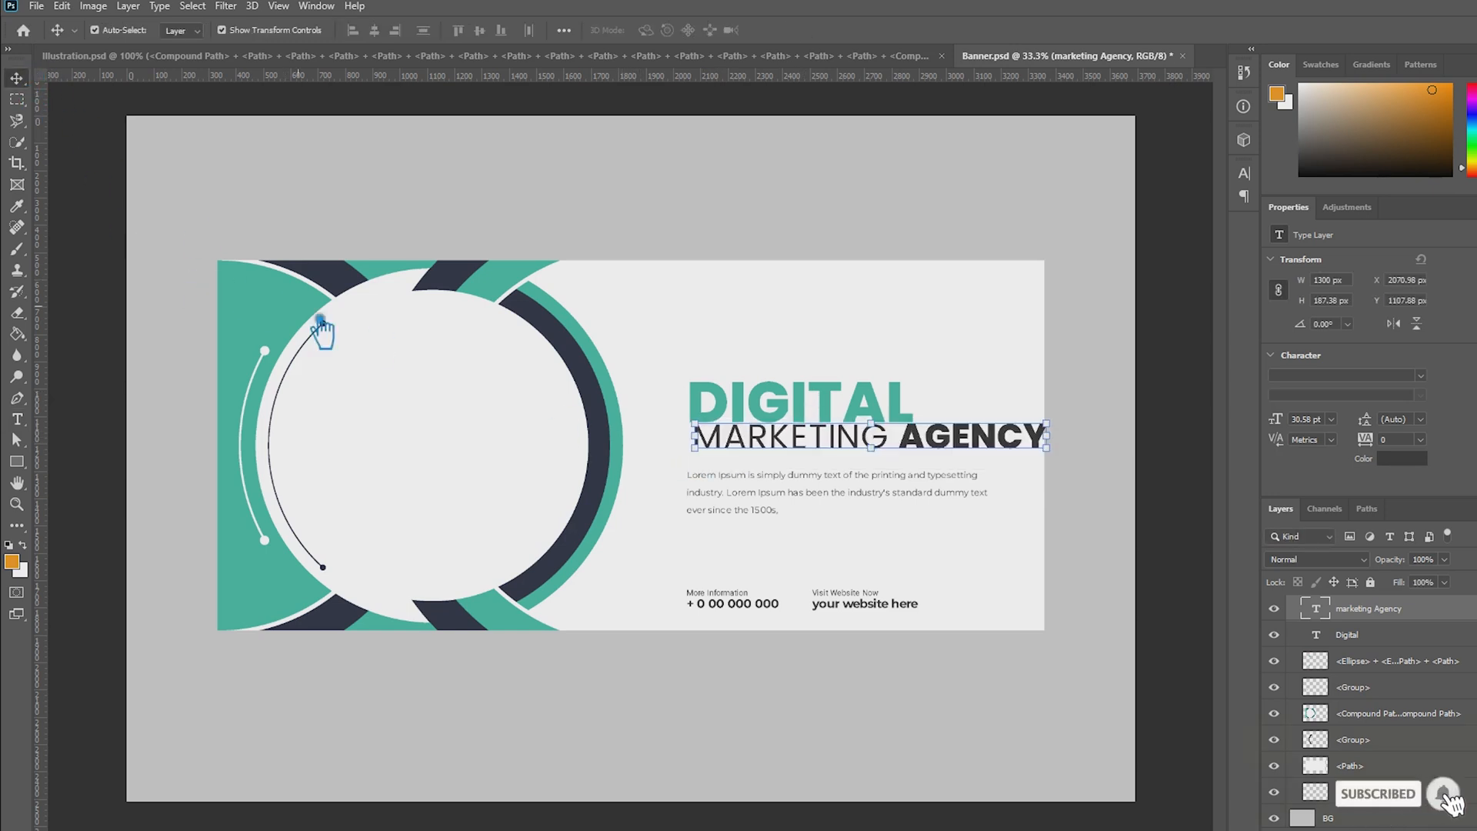
Examine the compound path layer and the group and path layers below it by selecting each one.
{"action": "left_click", "coordinate": [319, 324]}
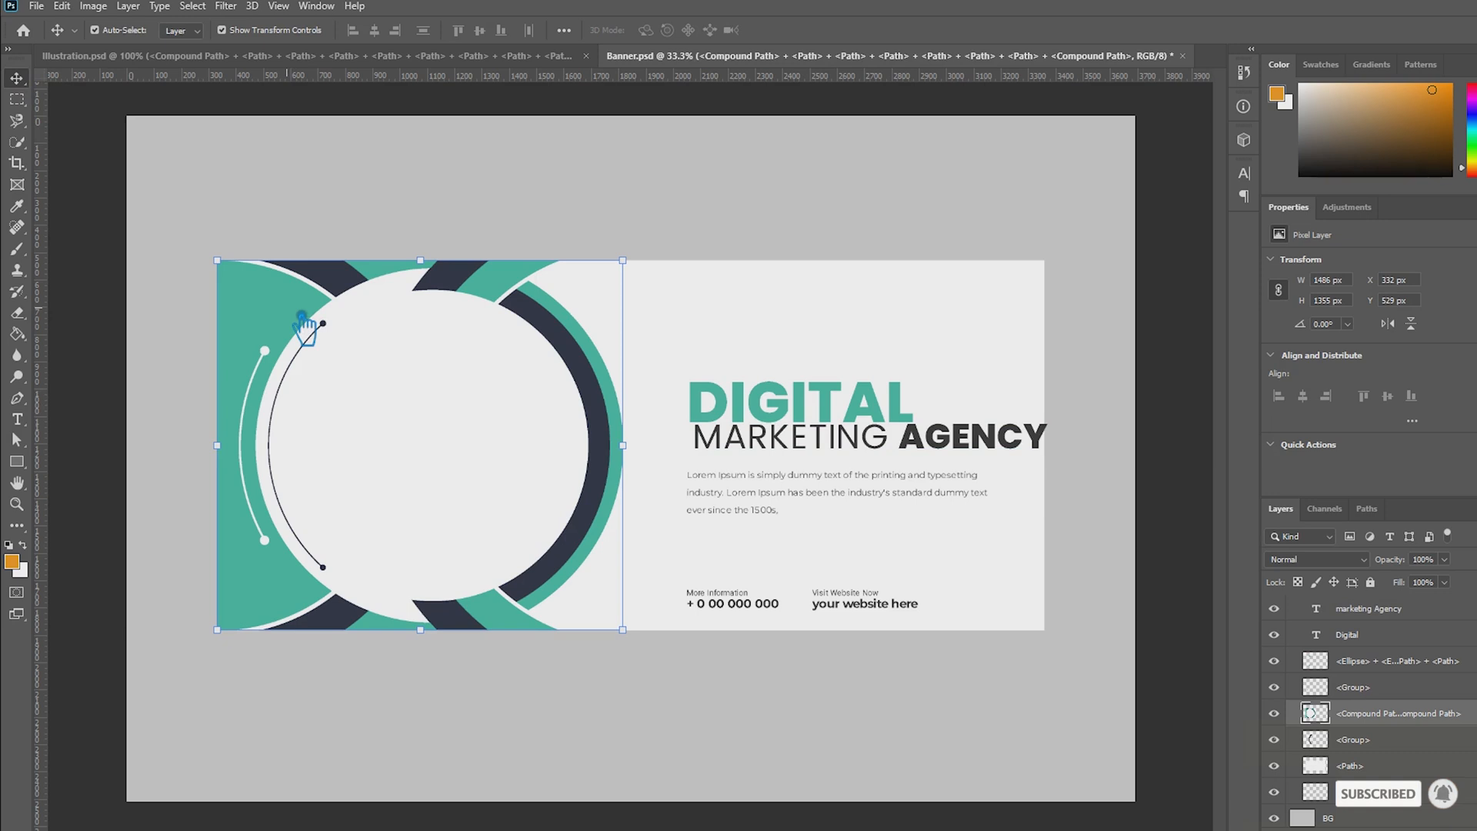
{"action": "left_click", "coordinate": [1377, 741]}
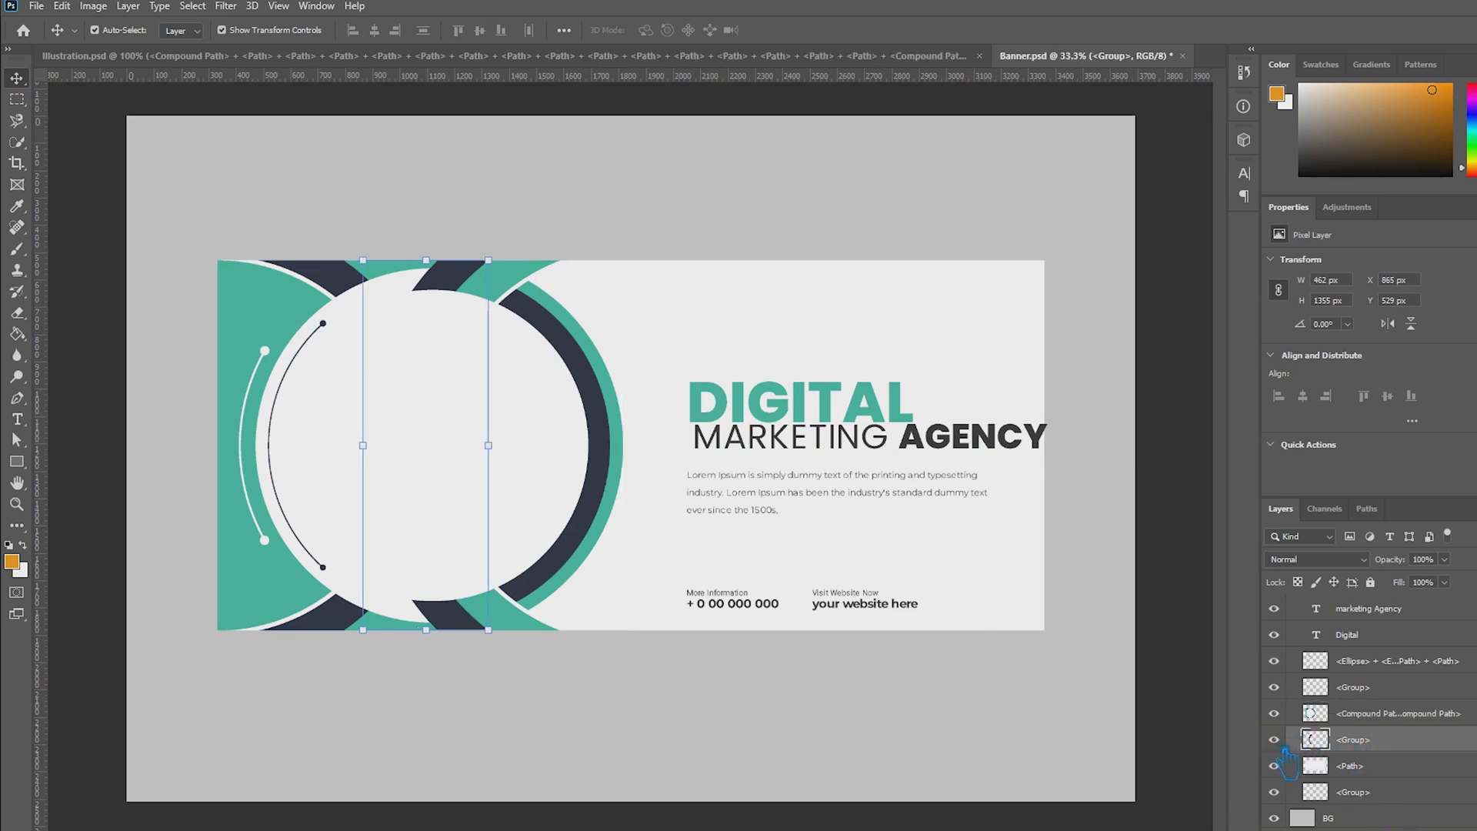
{"action": "left_click", "coordinate": [1370, 773]}
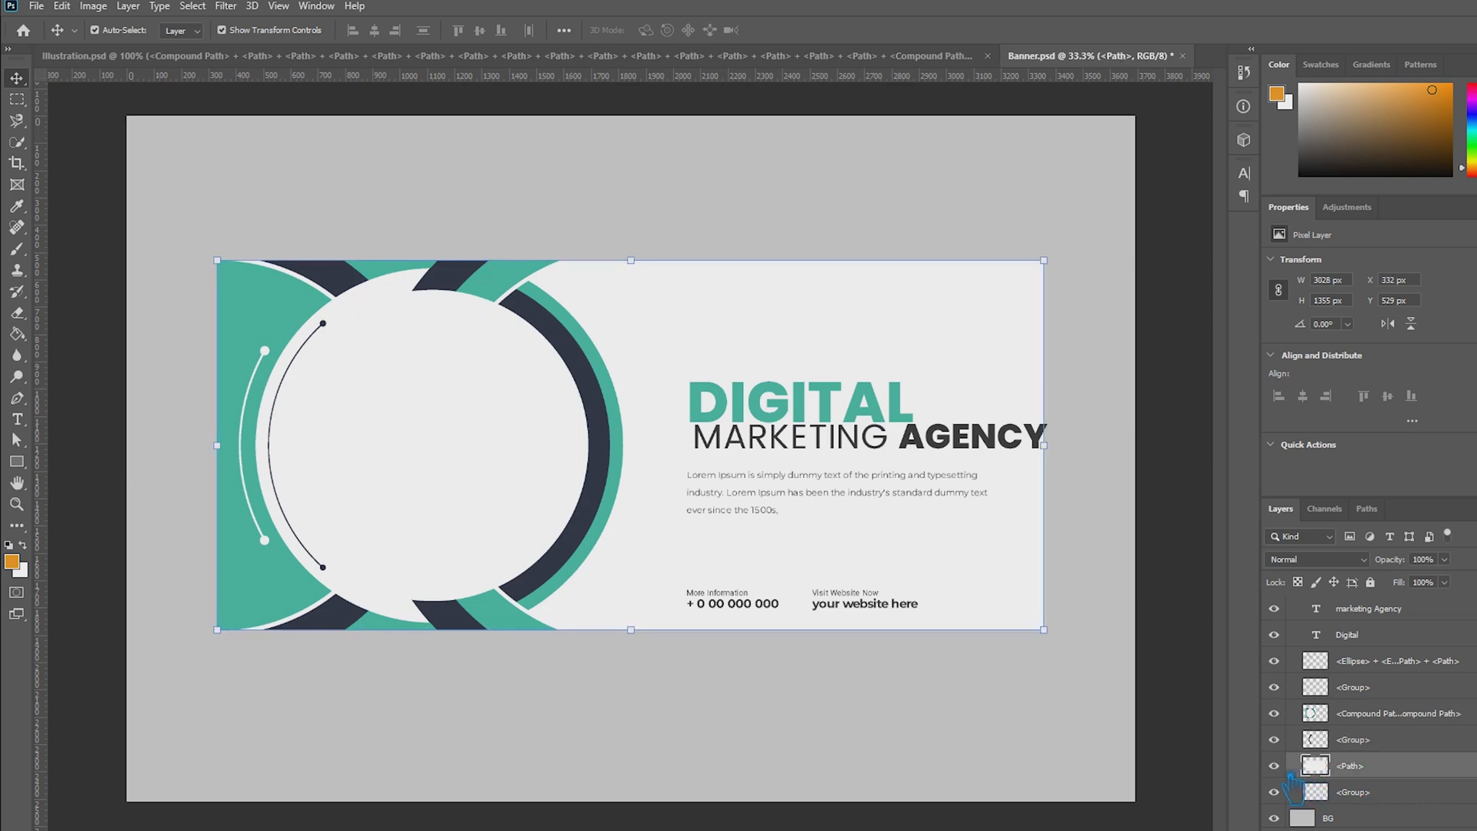
Check the shape layers by hiding and reshowing them one at a time, from the bottom group up to the ellipse layer.
{"action": "left_click", "coordinate": [1358, 793]}
{"action": "left_click", "coordinate": [1273, 791]}
{"action": "left_click", "coordinate": [1274, 792]}
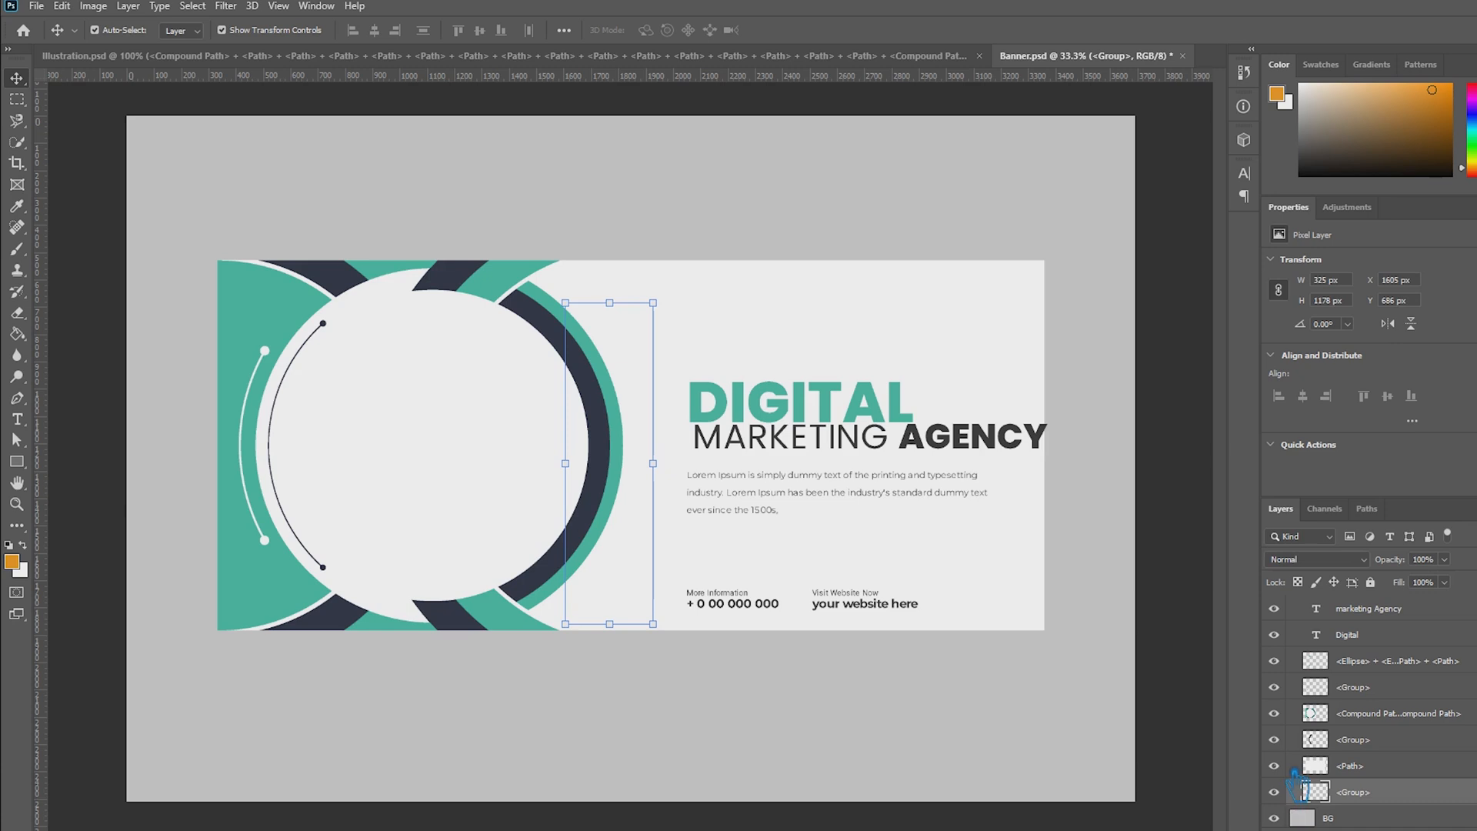
{"action": "left_click", "coordinate": [1274, 765]}
{"action": "left_click", "coordinate": [1274, 766]}
{"action": "left_click", "coordinate": [1273, 739]}
{"action": "left_click", "coordinate": [1273, 713]}
{"action": "left_click", "coordinate": [1274, 687]}
{"action": "left_click", "coordinate": [1274, 661]}
{"action": "left_click", "coordinate": [1274, 661]}
Select the Digital text layer, hide and reshow it to check its content, and clear the layer selection.
{"action": "scroll", "coordinate": [1438, 692], "scroll_direction": "up", "scroll_amount": 5}
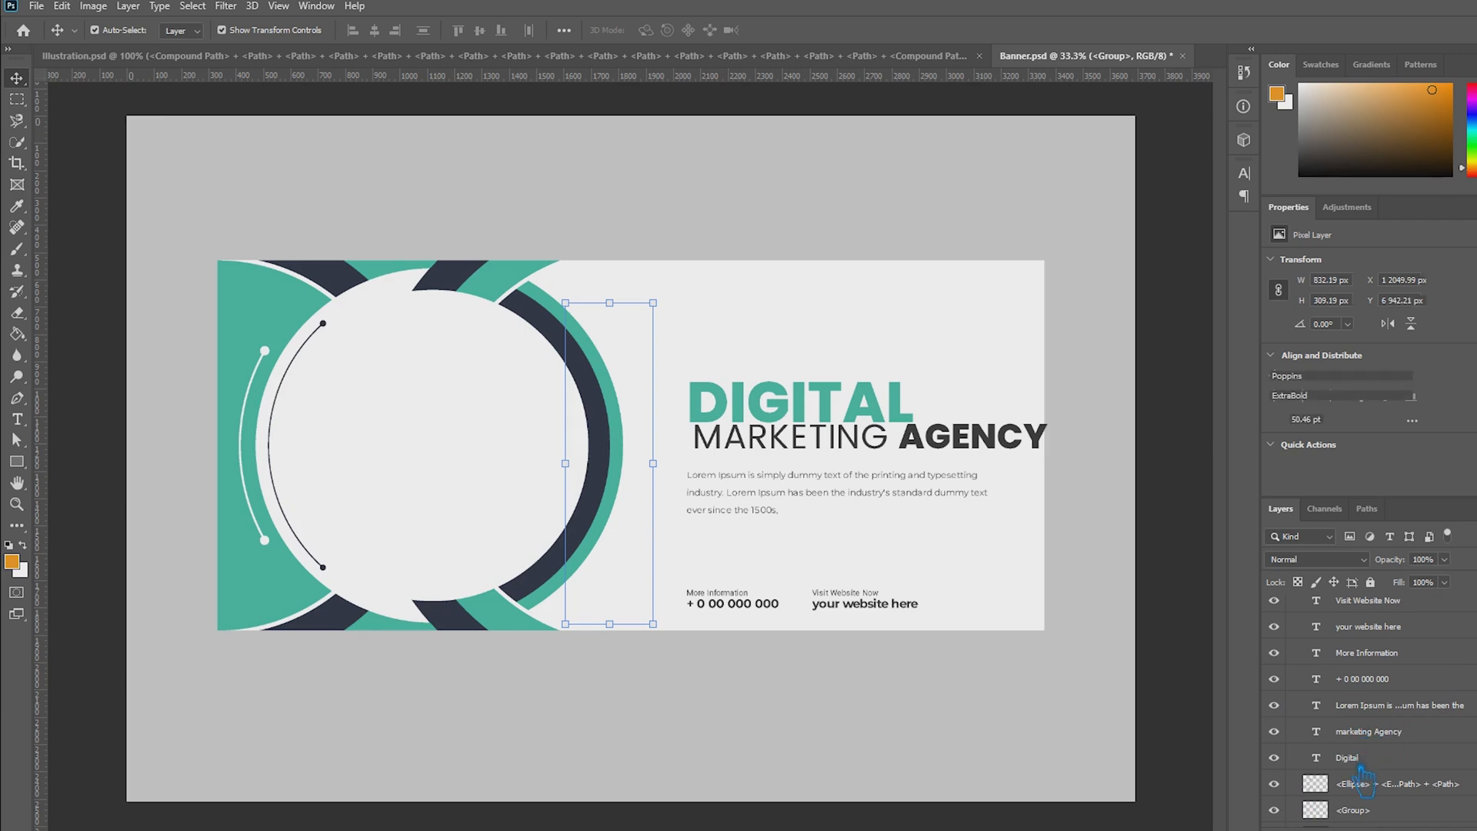
{"action": "left_click", "coordinate": [1360, 763]}
{"action": "left_click", "coordinate": [1274, 757]}
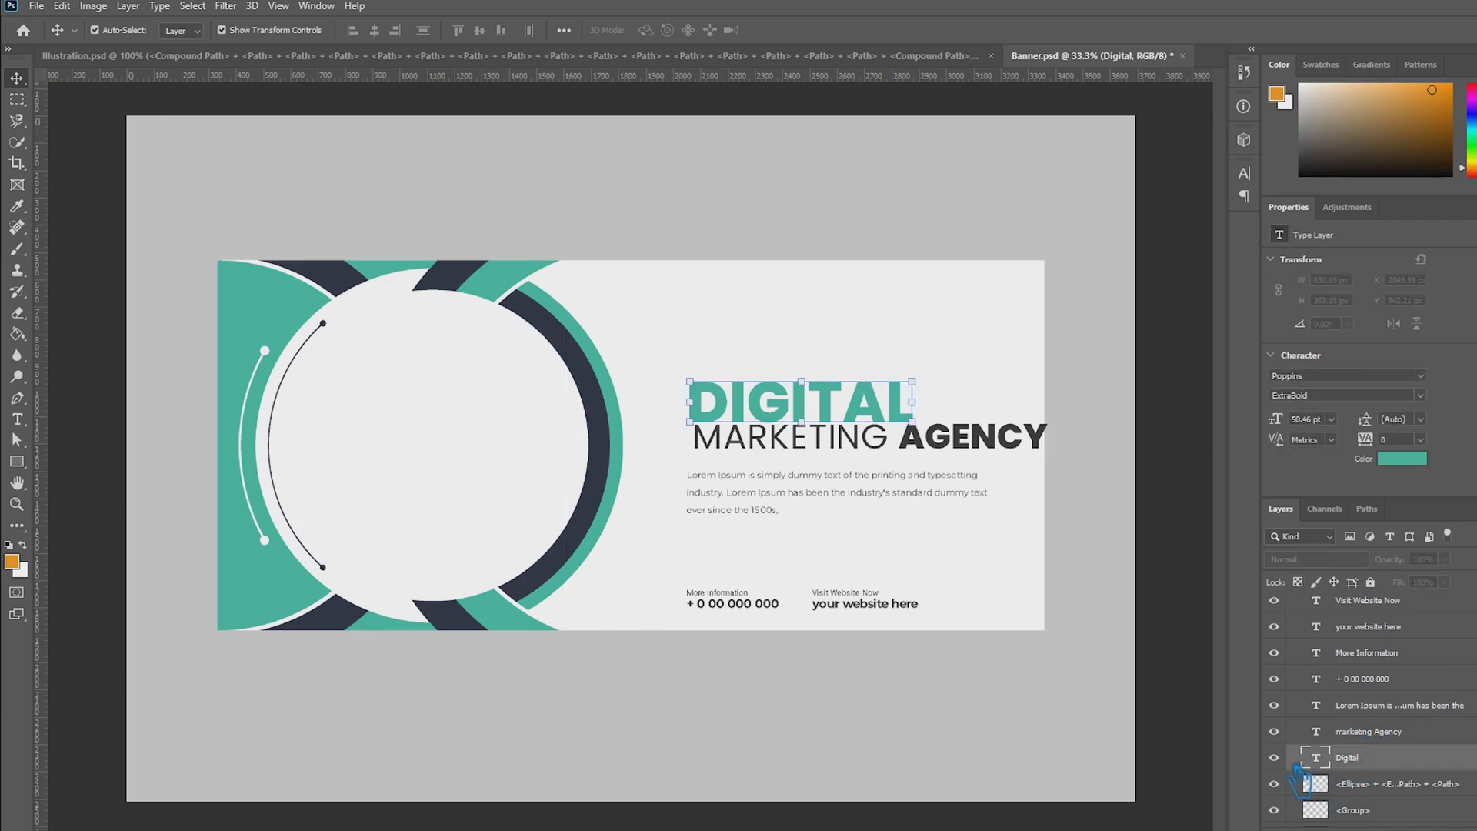
{"action": "left_click", "coordinate": [1273, 758]}
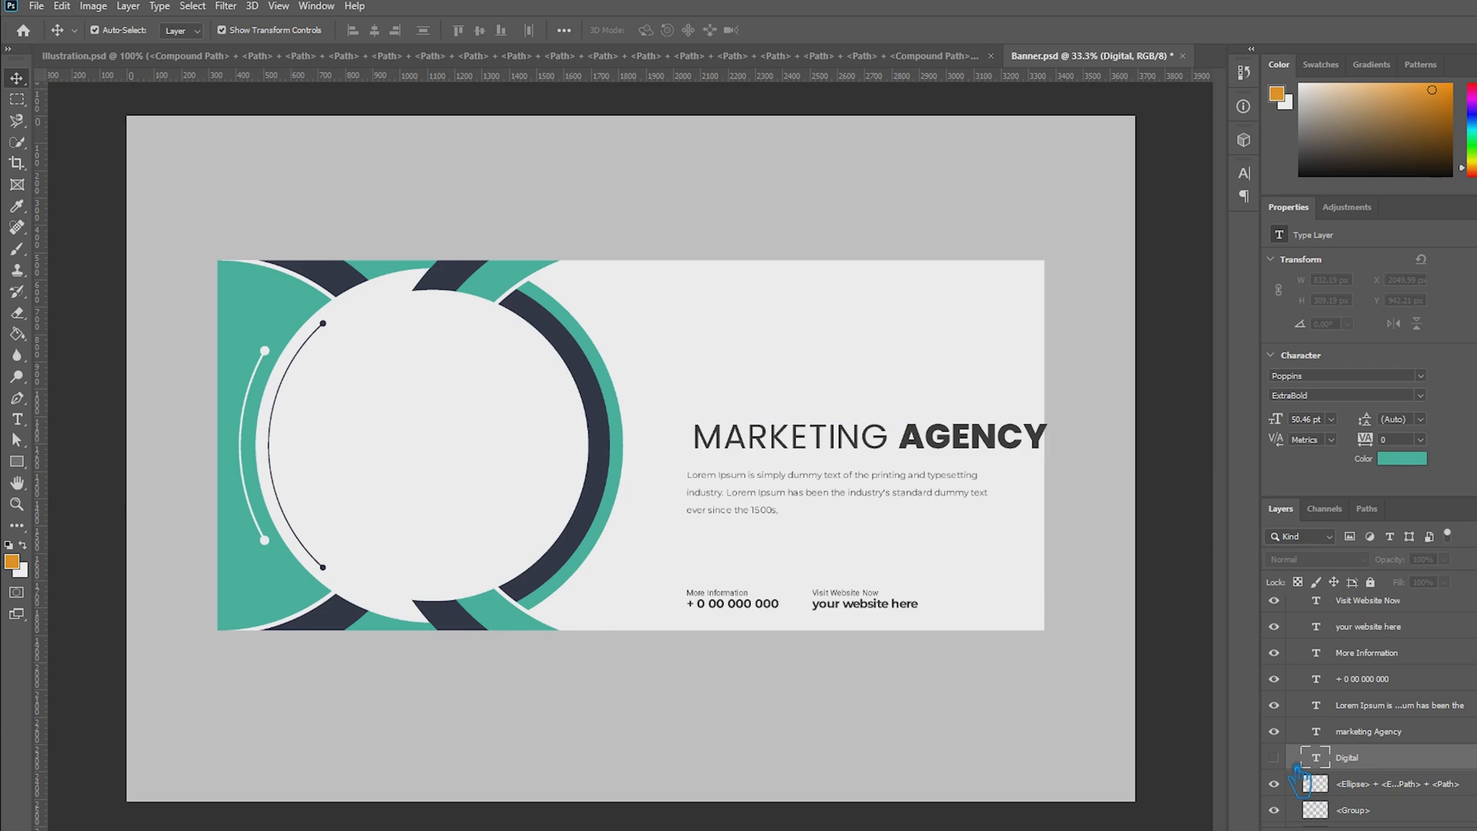
{"action": "left_click", "coordinate": [1275, 757]}
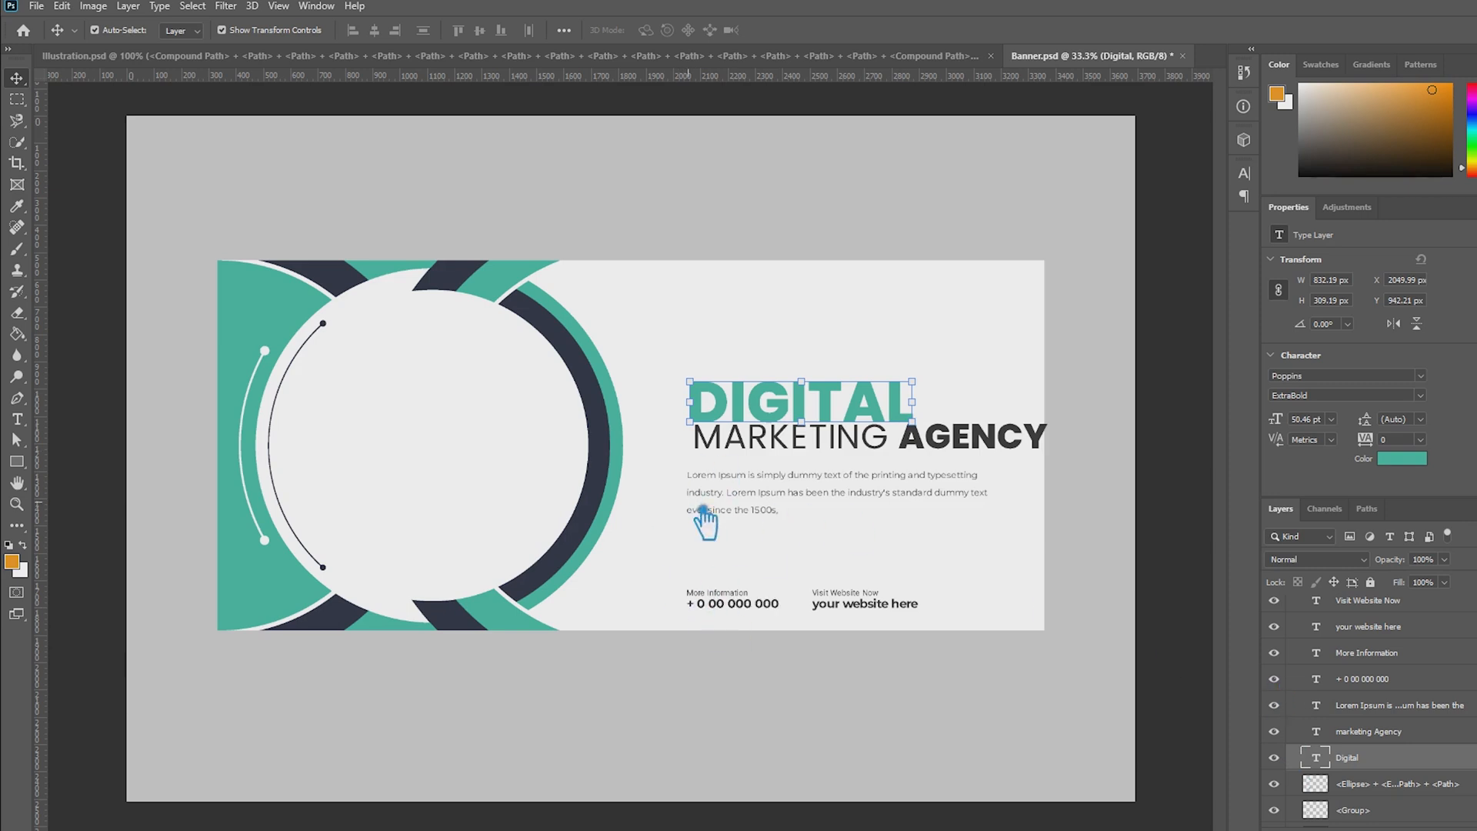
{"action": "left_click", "coordinate": [745, 676]}
{"action": "left_click", "coordinate": [1192, 638]}
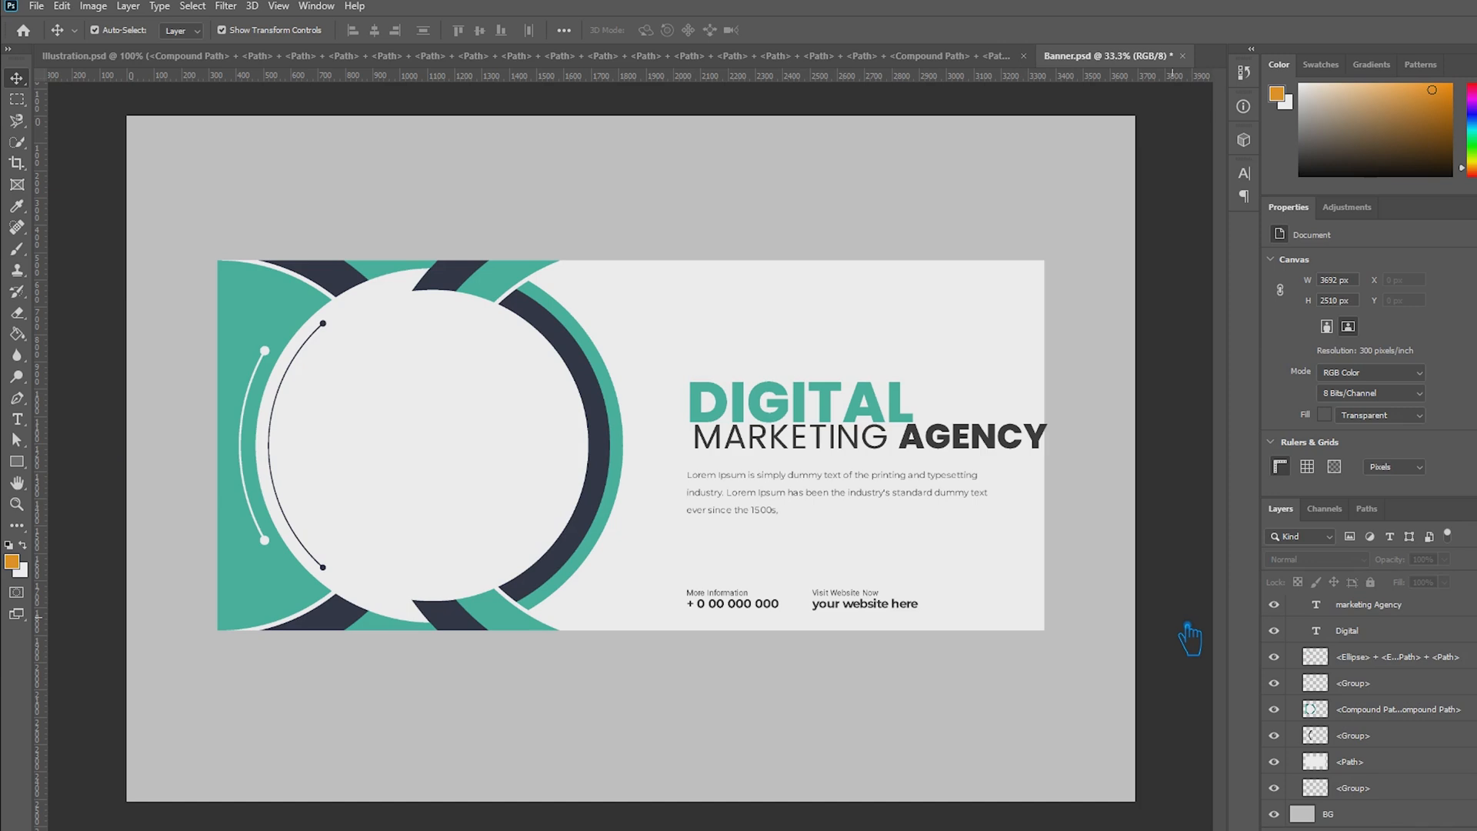
Check that the DIGITAL heading is editable by selecting all of its text, and return to the Move tool.
{"action": "left_click", "coordinate": [767, 416]}
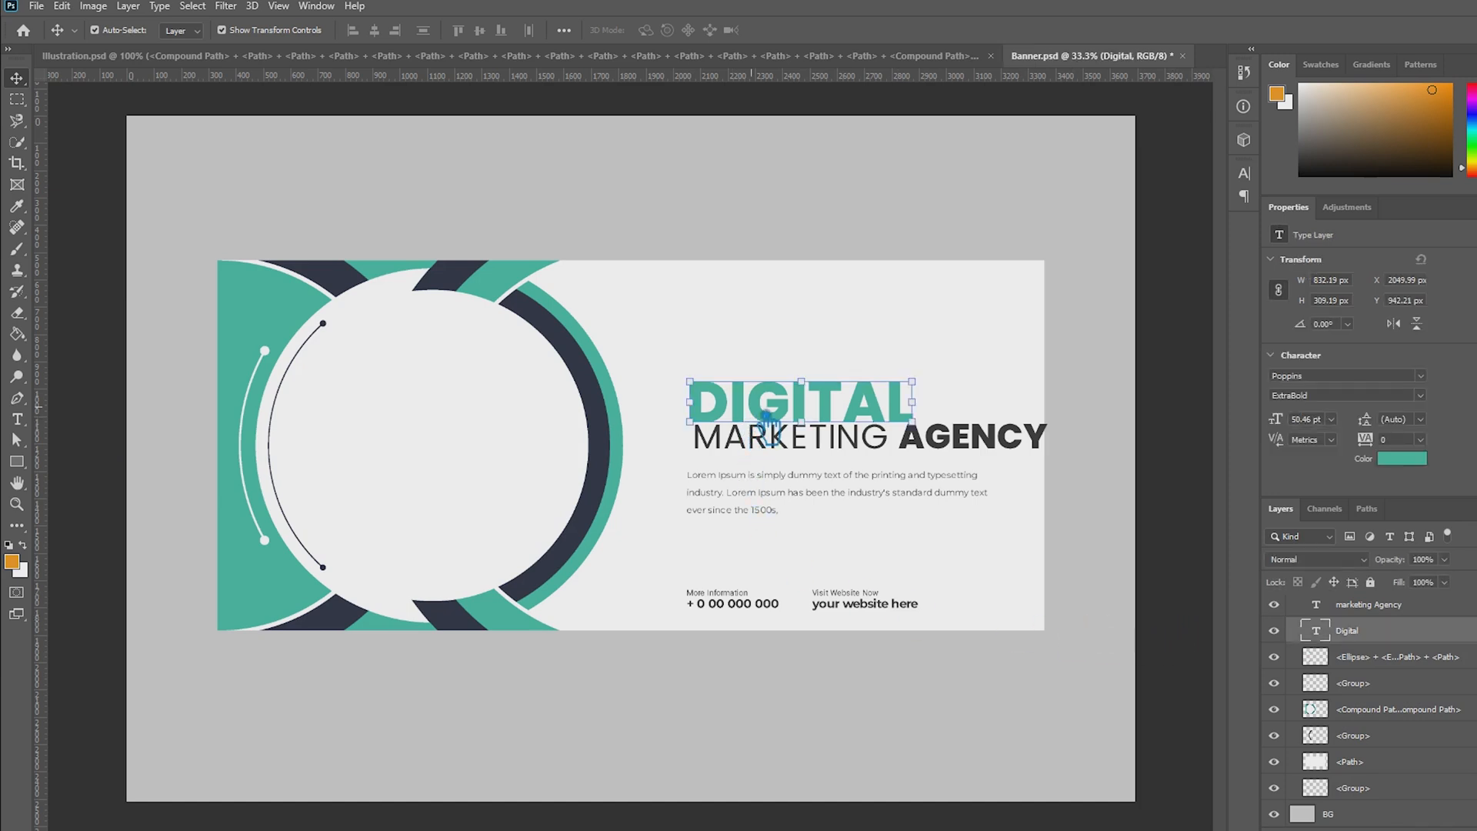
{"action": "double_click", "coordinate": [767, 416]}
{"action": "left_click", "coordinate": [787, 413]}
{"action": "left_click_drag", "start_coordinate": [842, 416], "coordinate": [678, 422]}
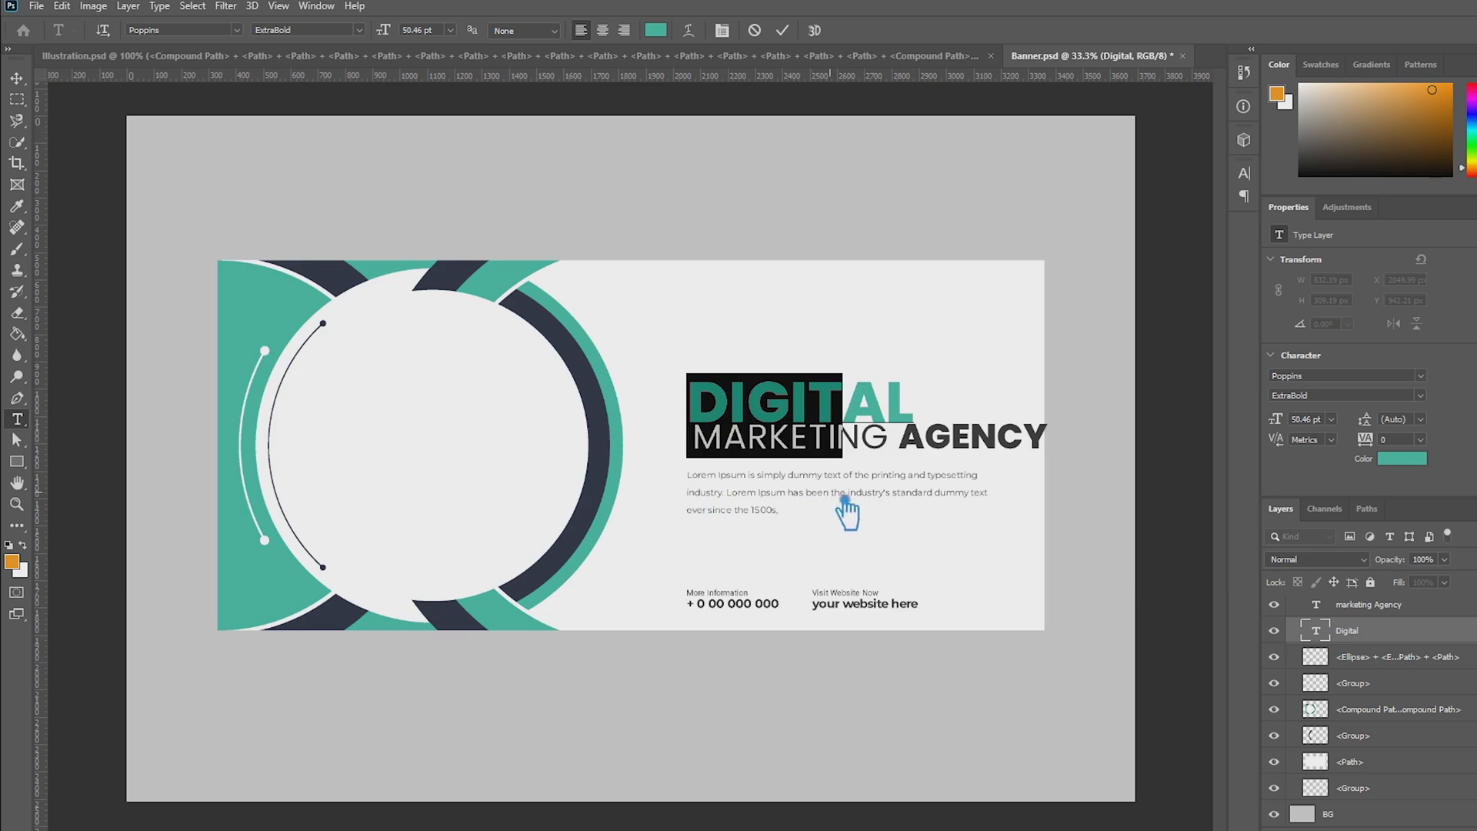
{"action": "left_click", "coordinate": [900, 444]}
{"action": "key", "text": "ctrl+a"}
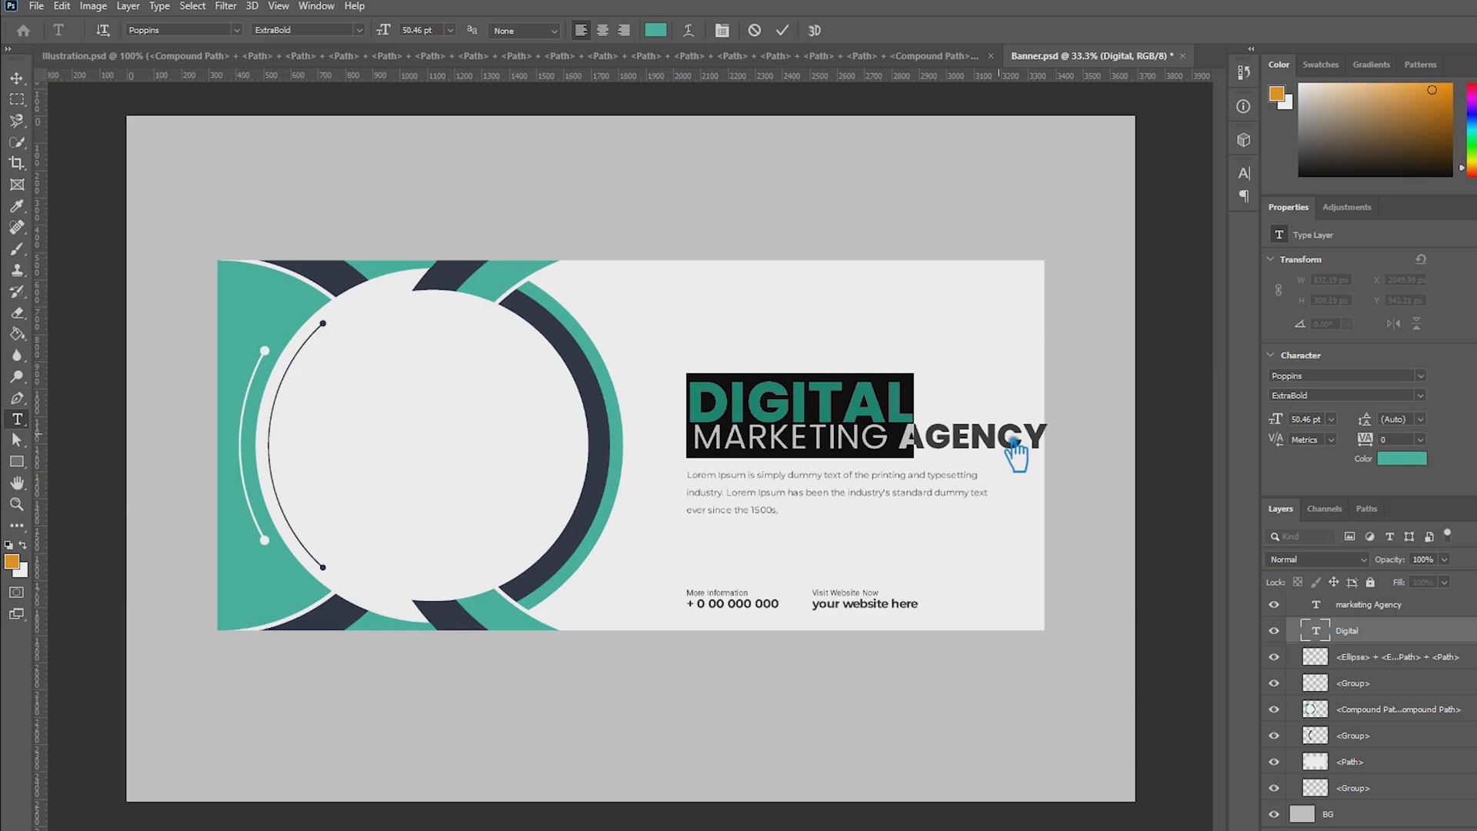
{"action": "left_click", "coordinate": [16, 77]}
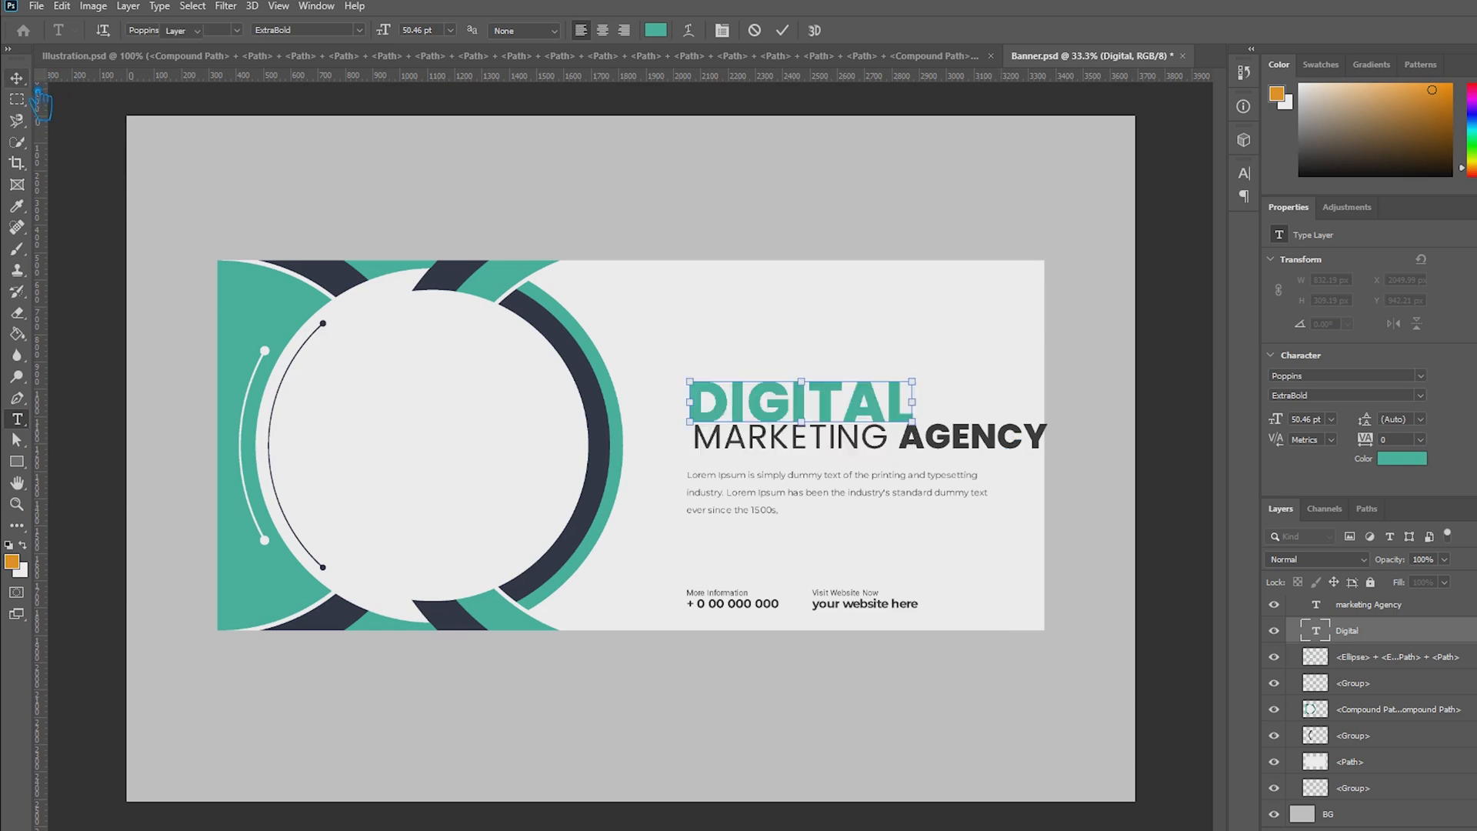
Check that the MARKETING AGENCY heading is editable by selecting parts of its text, and return to the Move tool.
{"action": "left_click", "coordinate": [996, 449]}
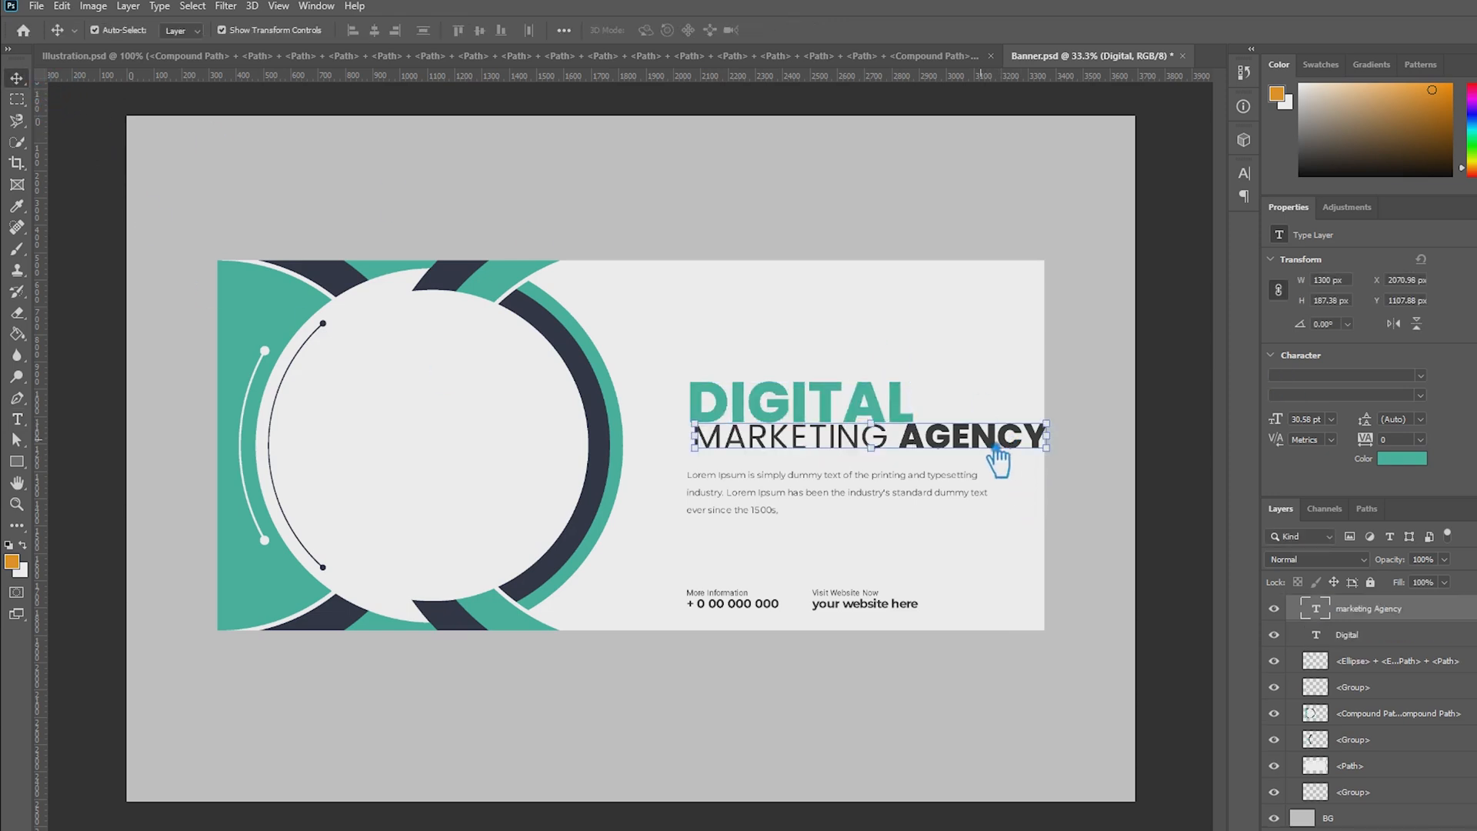
{"action": "double_click", "coordinate": [995, 448]}
{"action": "left_click", "coordinate": [991, 458]}
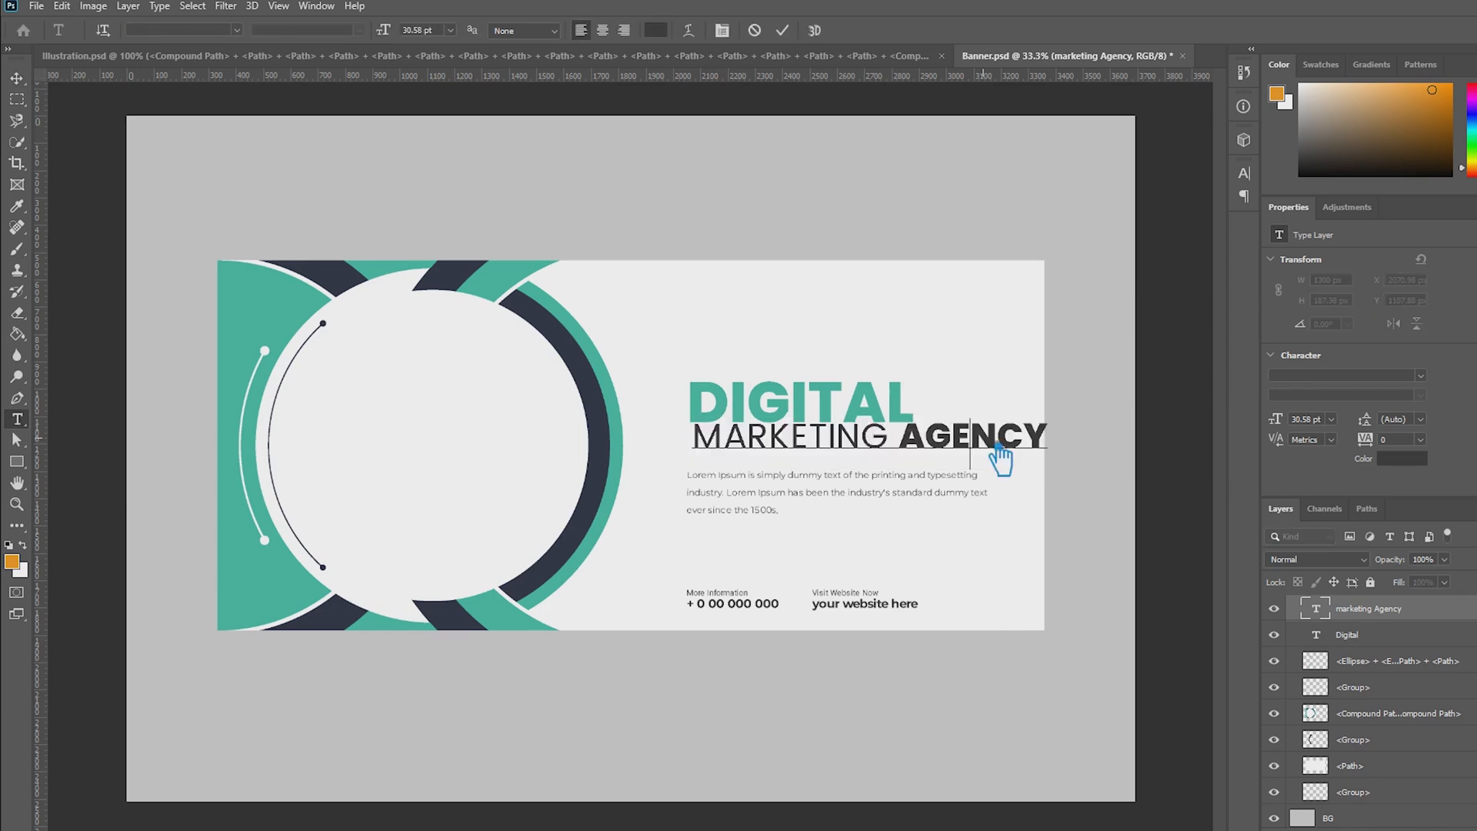
{"action": "double_click", "coordinate": [926, 454]}
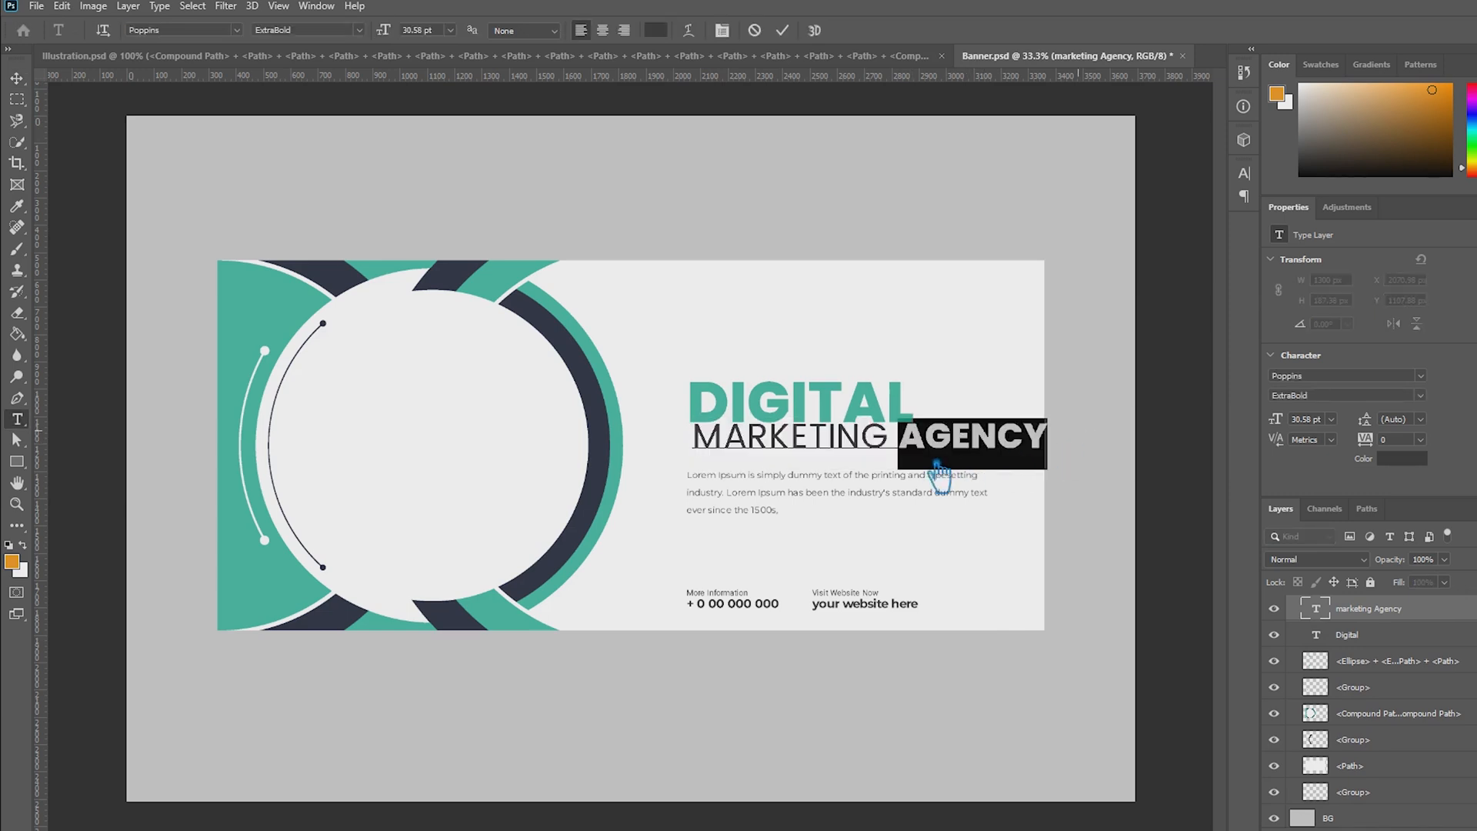
{"action": "left_click", "coordinate": [804, 454]}
{"action": "left_click_drag", "start_coordinate": [808, 454], "coordinate": [740, 453]}
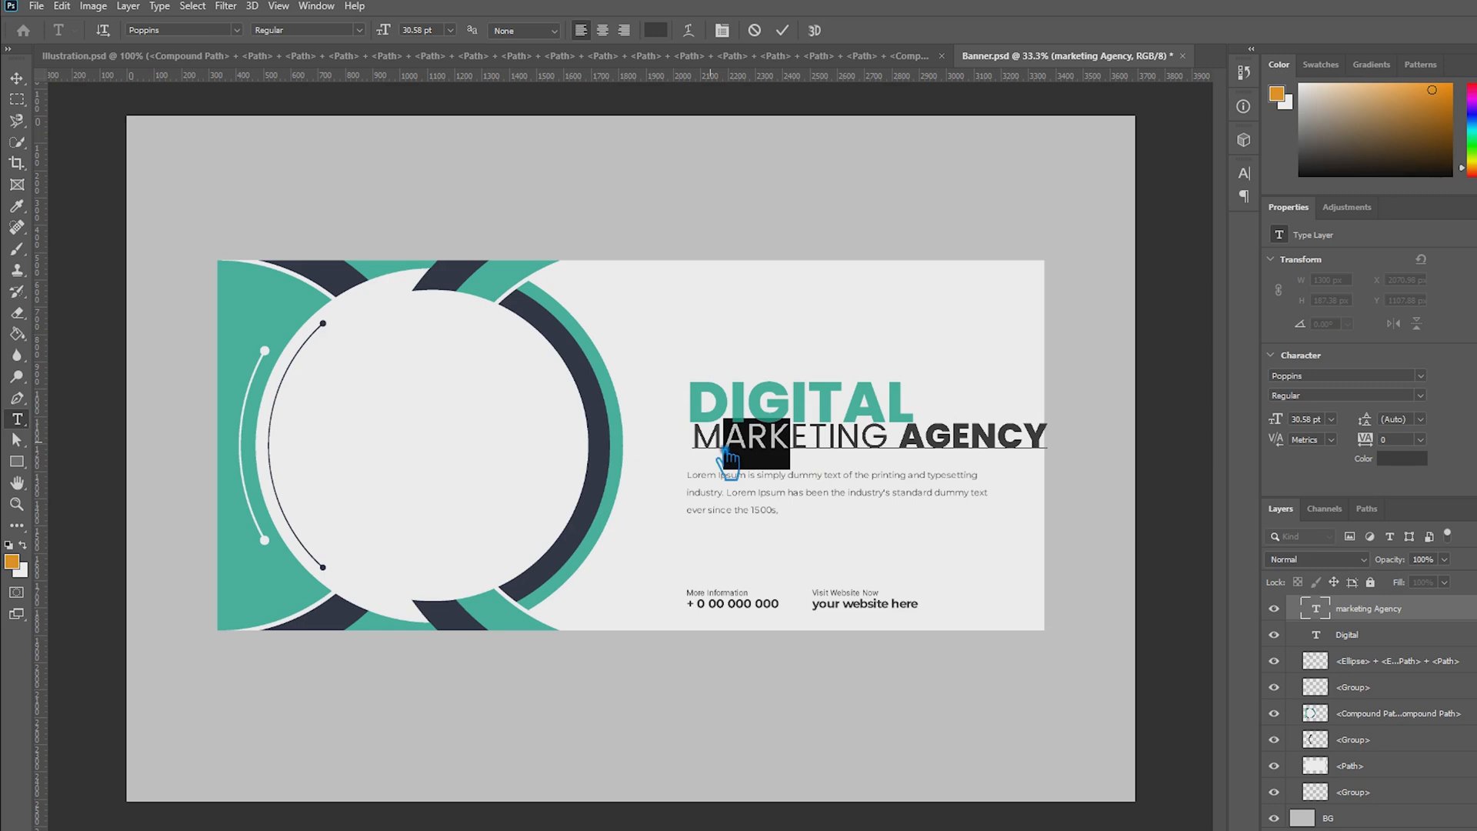
{"action": "left_click_drag", "start_coordinate": [829, 442], "coordinate": [860, 443]}
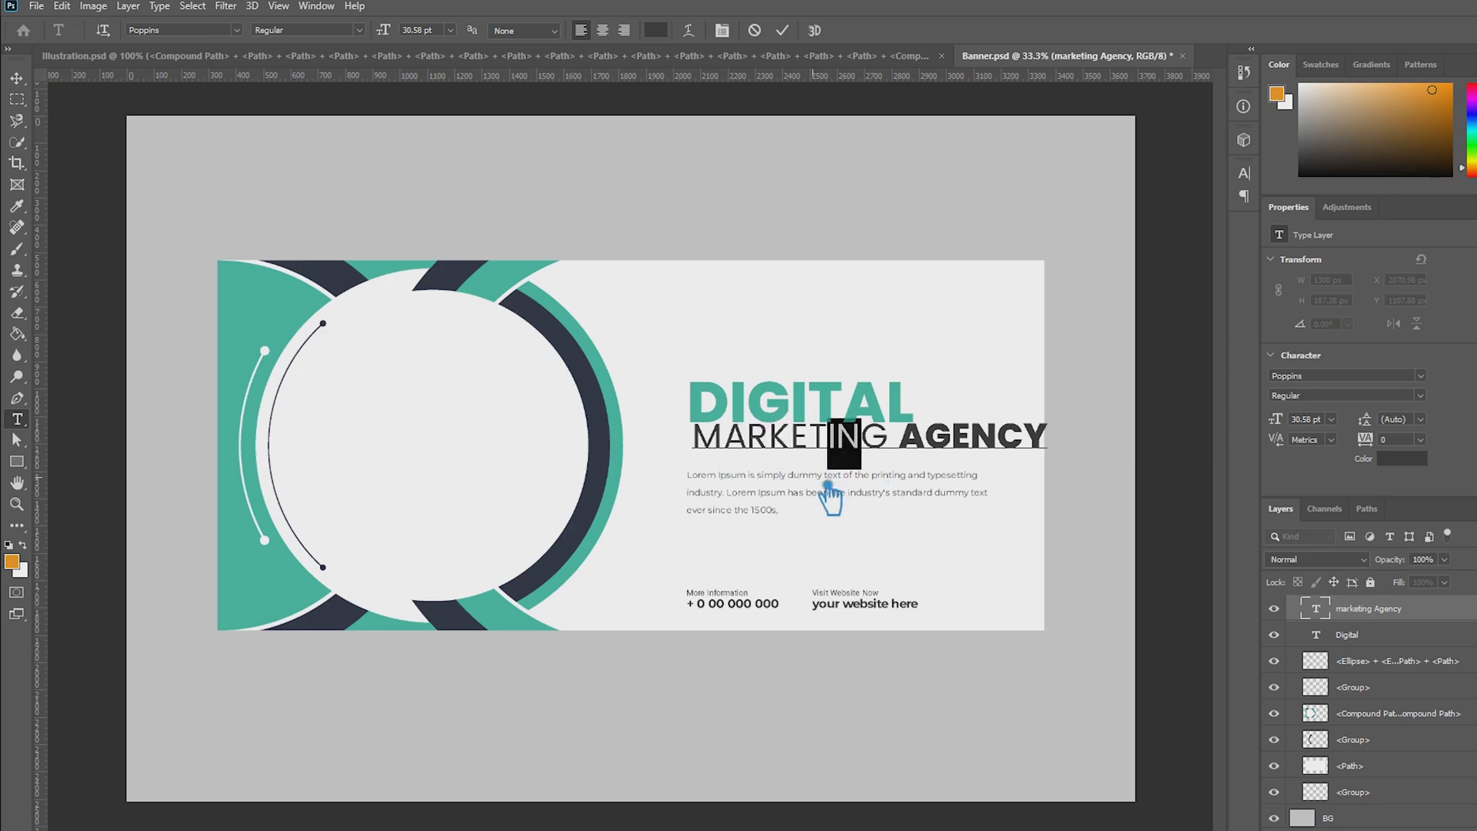
{"action": "left_click", "coordinate": [17, 78]}
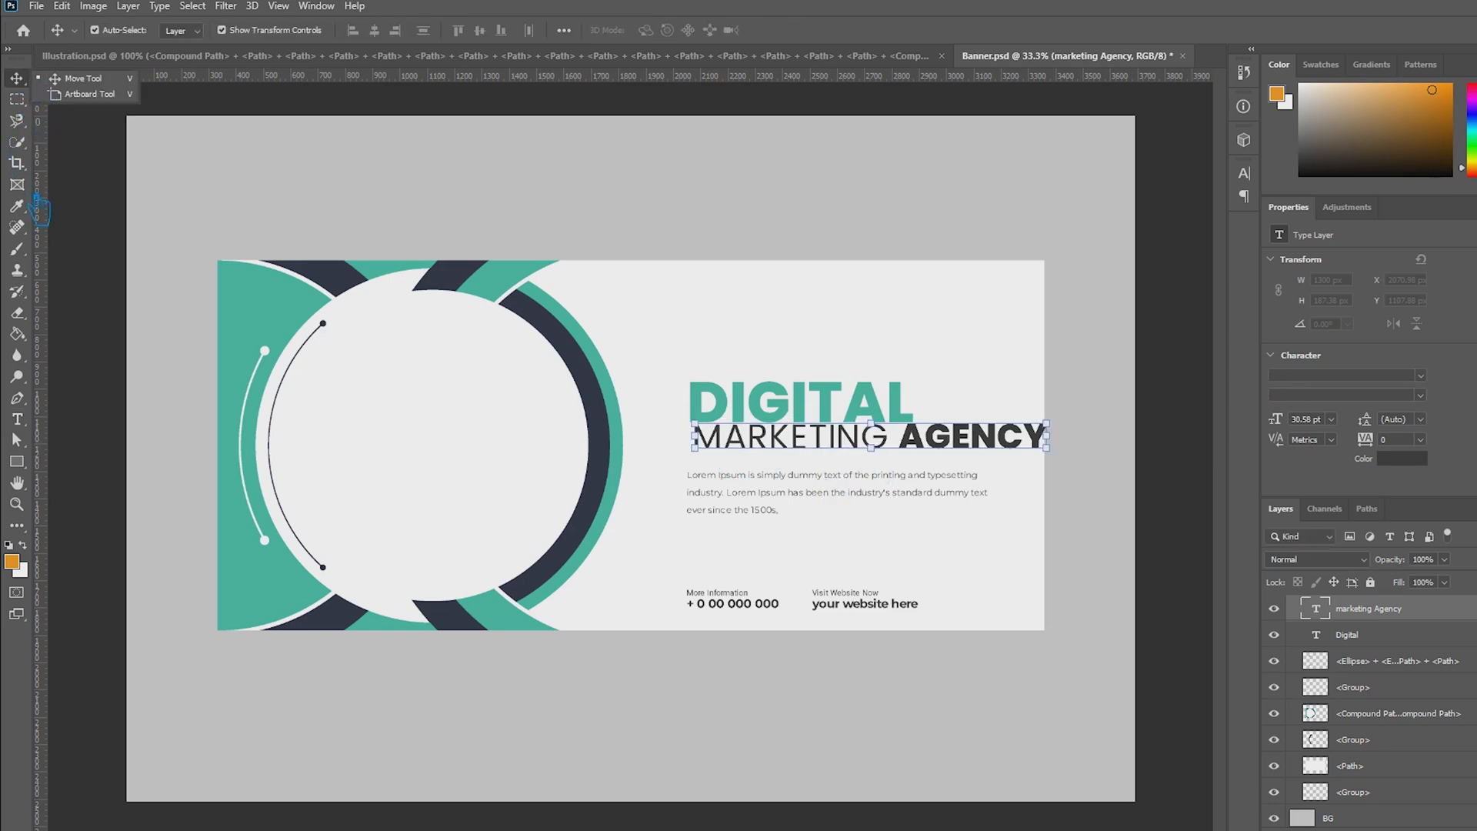
Check that the Lorem Ipsum paragraph is editable by selecting some of its text with the Type tool, and return to the Move tool.
{"action": "left_click", "coordinate": [15, 419]}
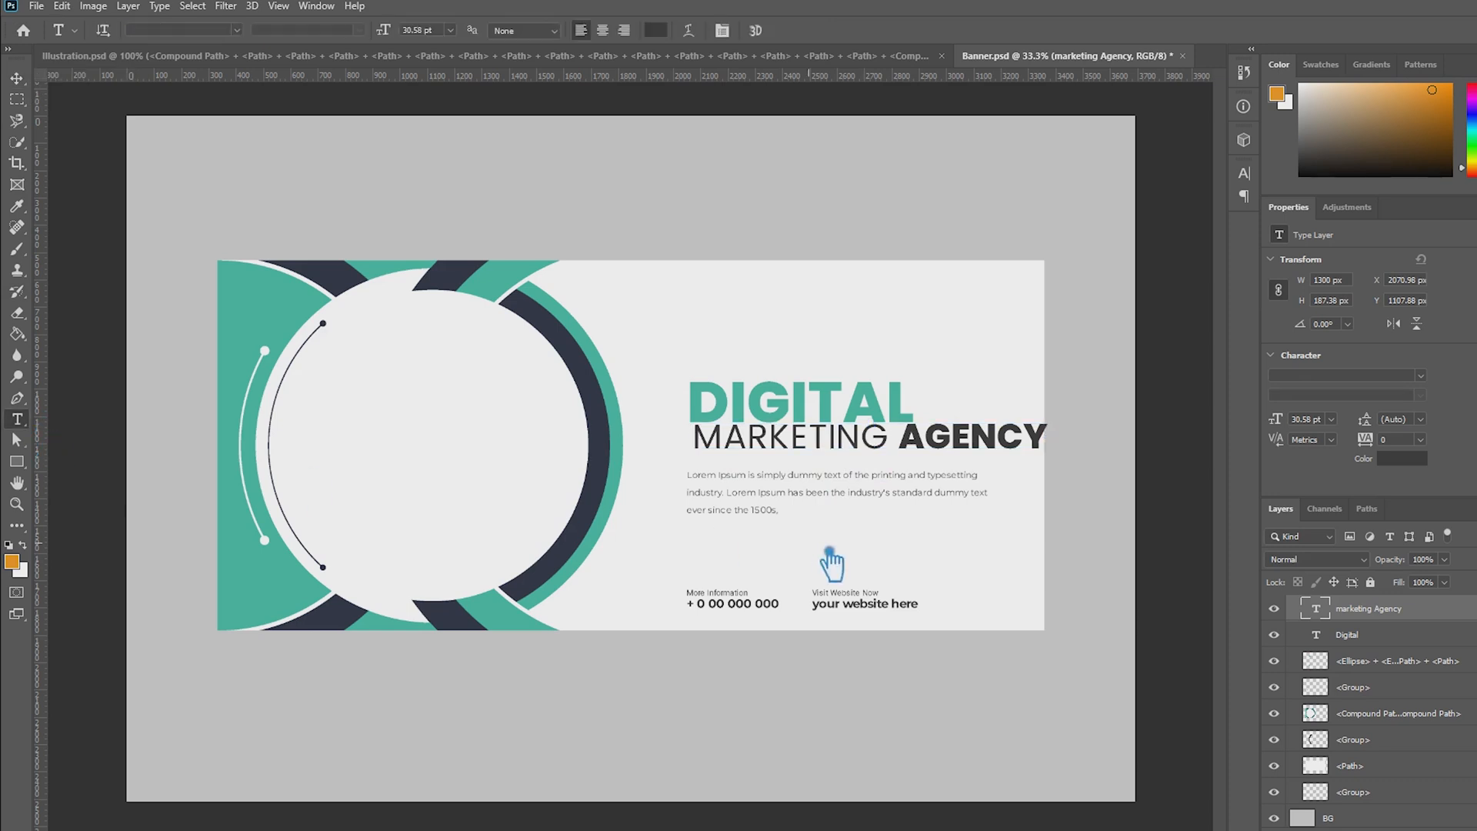
{"action": "left_click", "coordinate": [800, 500]}
{"action": "left_click_drag", "start_coordinate": [758, 495], "coordinate": [1003, 485]}
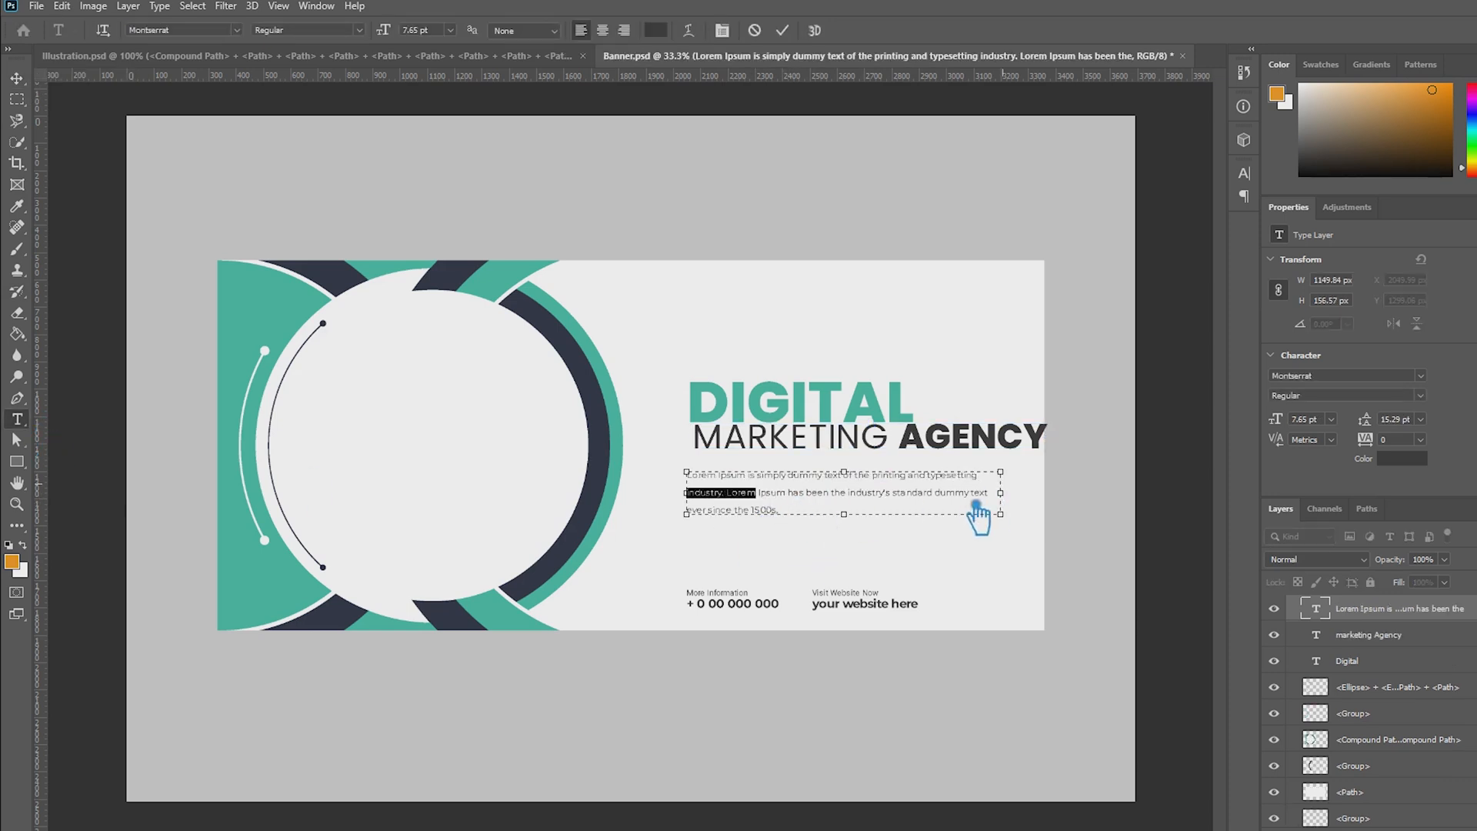
{"action": "left_click", "coordinate": [34, 83]}
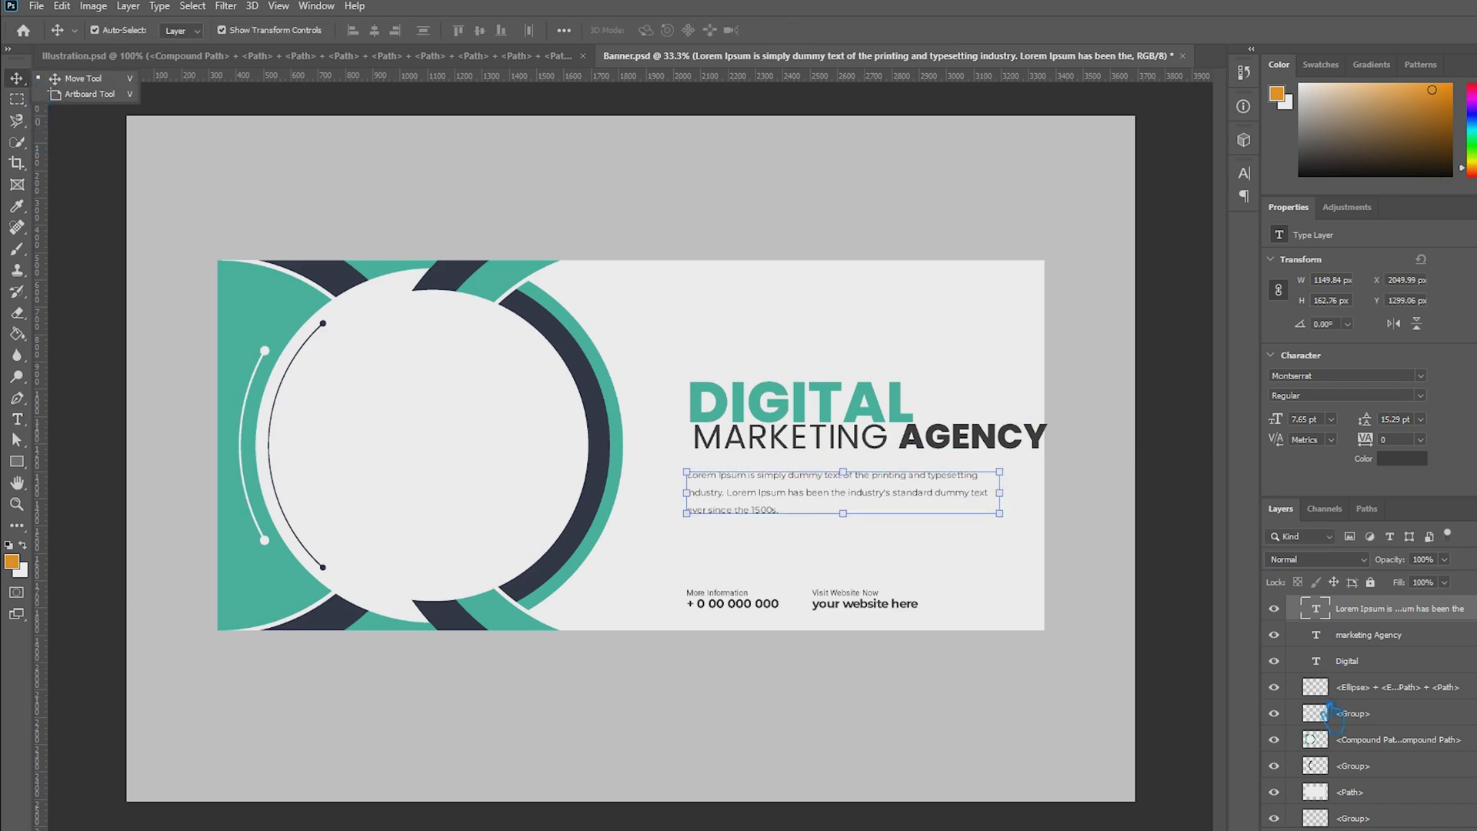
Hide and reshow the ellipse, group and compound path layers below the Digital text to see what each contains.
{"action": "scroll", "coordinate": [1393, 740], "scroll_direction": "down", "scroll_amount": 1}
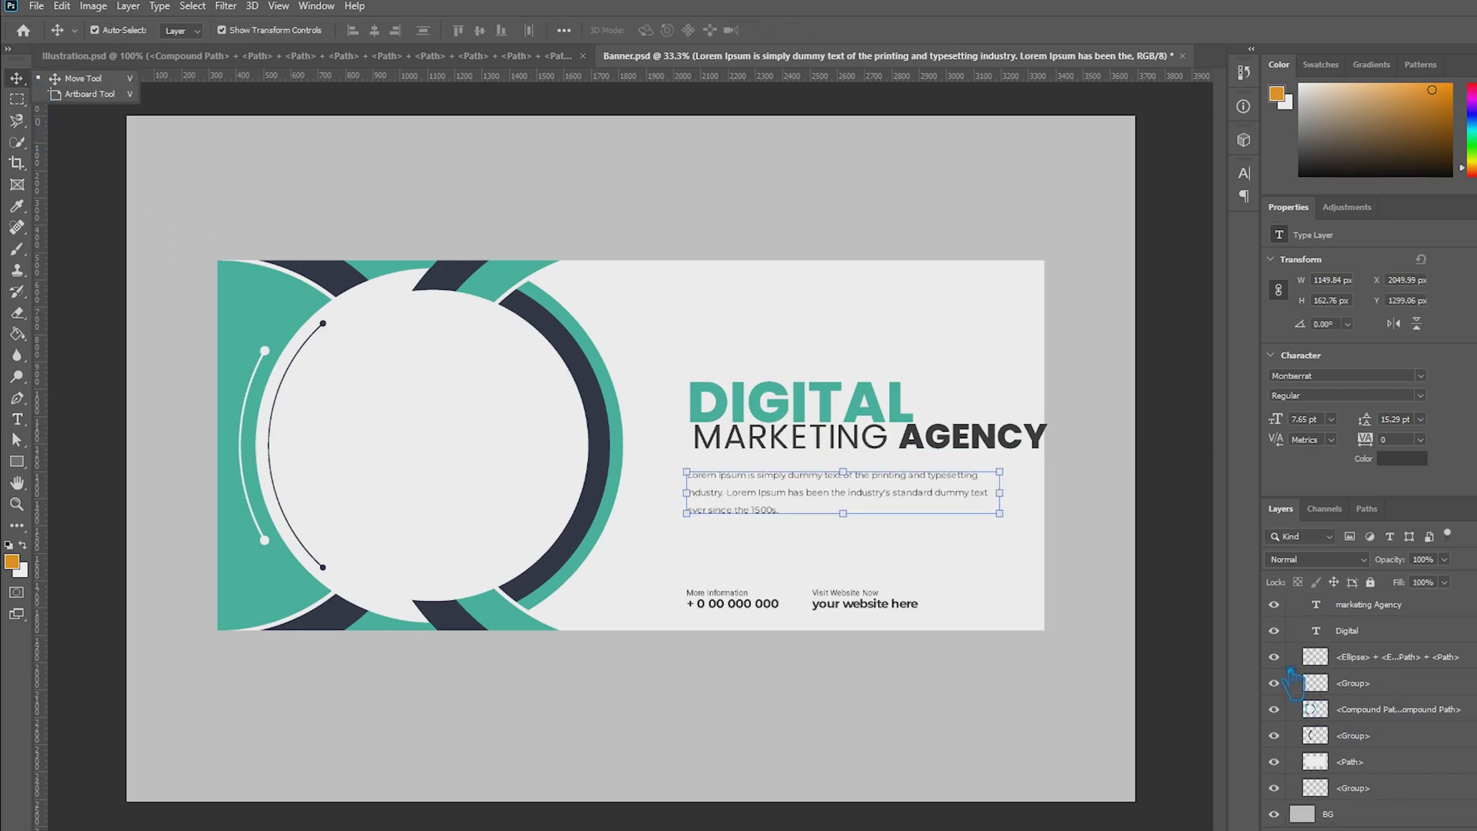
{"action": "left_click", "coordinate": [1274, 657]}
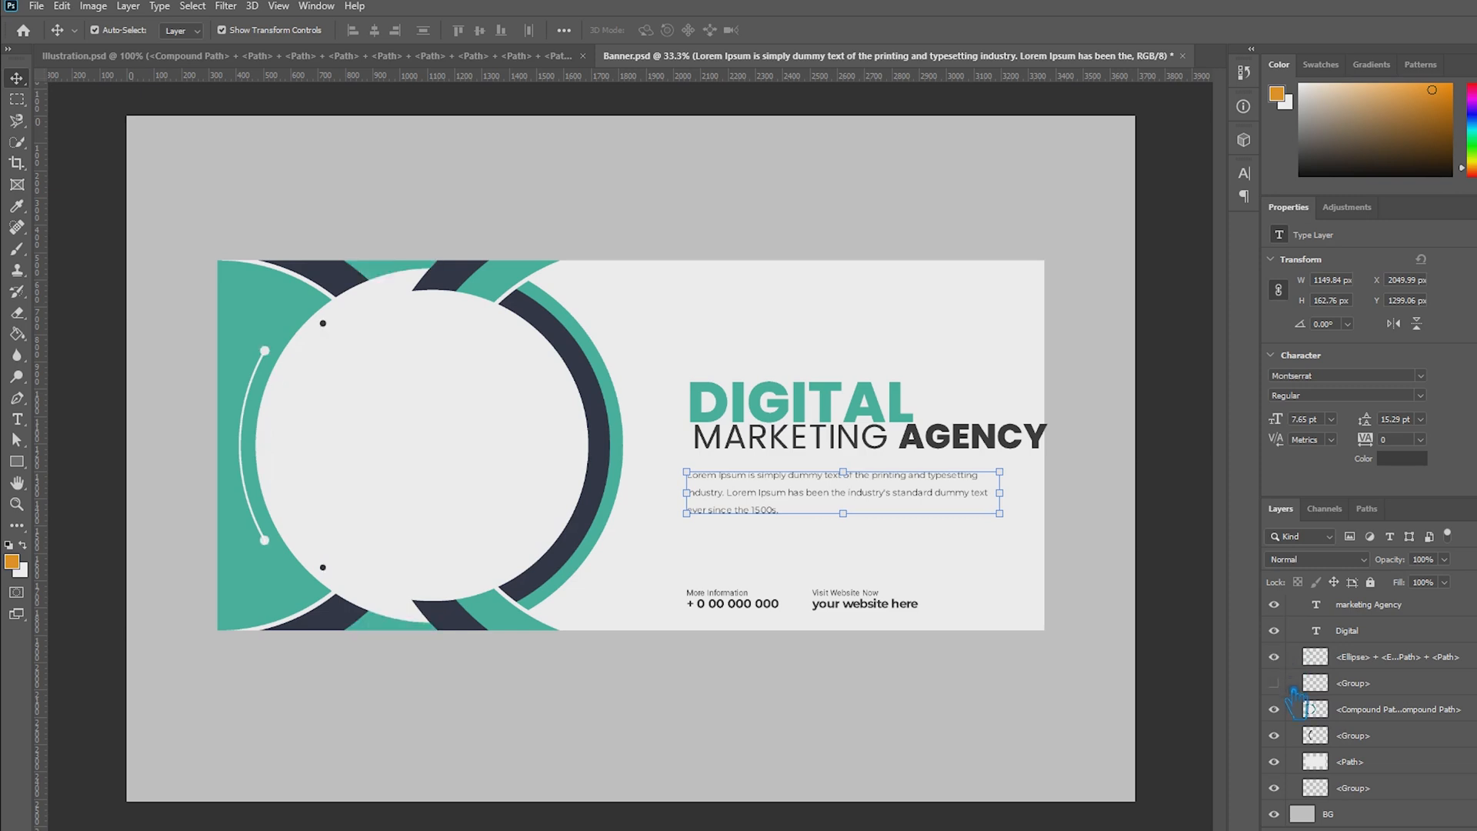
{"action": "left_click", "coordinate": [1274, 709]}
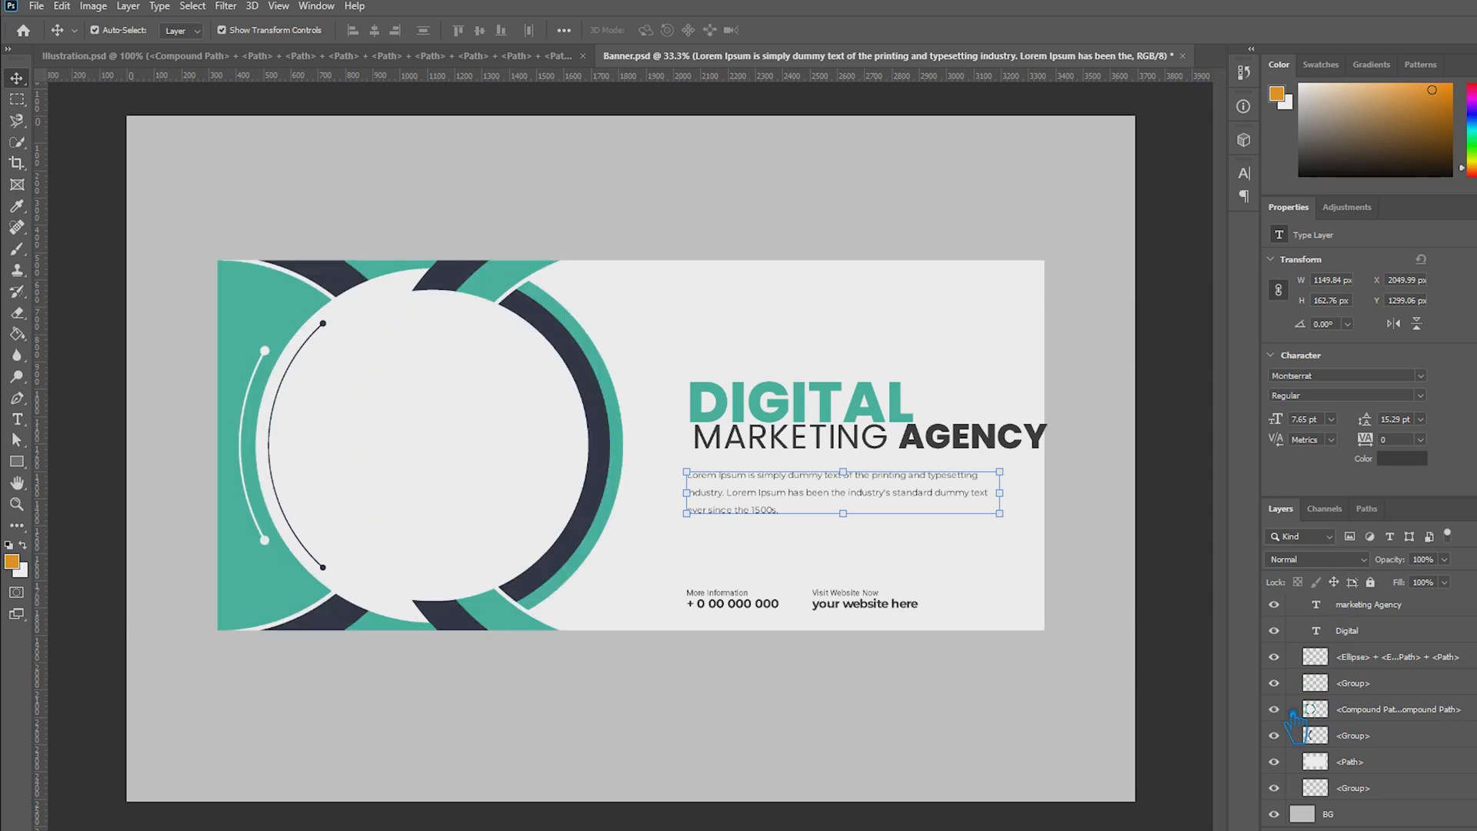
{"action": "left_click", "coordinate": [1274, 708]}
{"action": "left_click", "coordinate": [1291, 743]}
Hide and reshow the white banner path layer and the dotted group beneath it, and hide the BG layer.
{"action": "left_click", "coordinate": [1290, 768]}
{"action": "left_click", "coordinate": [1289, 768]}
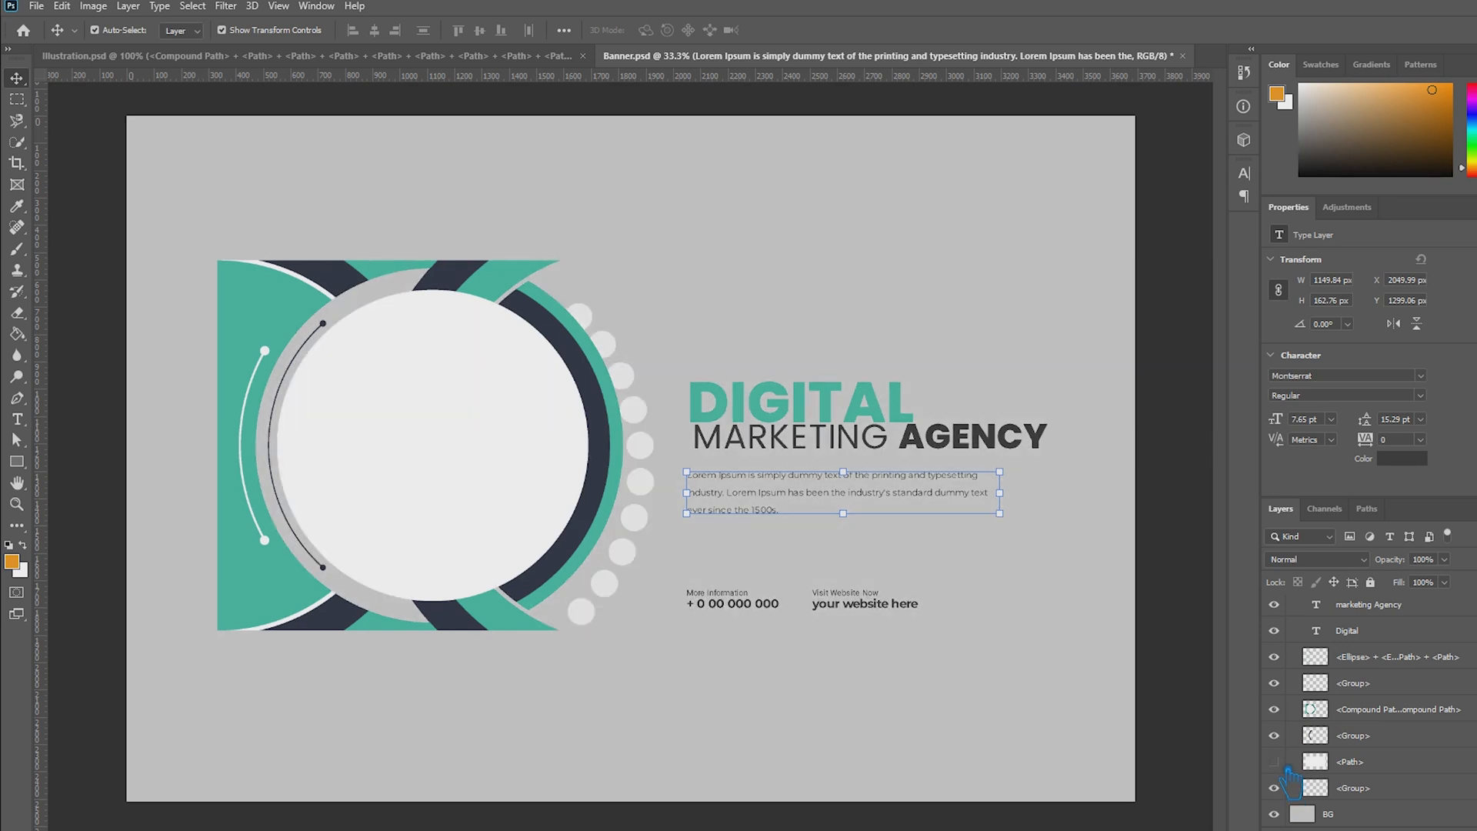
{"action": "left_click", "coordinate": [1288, 766]}
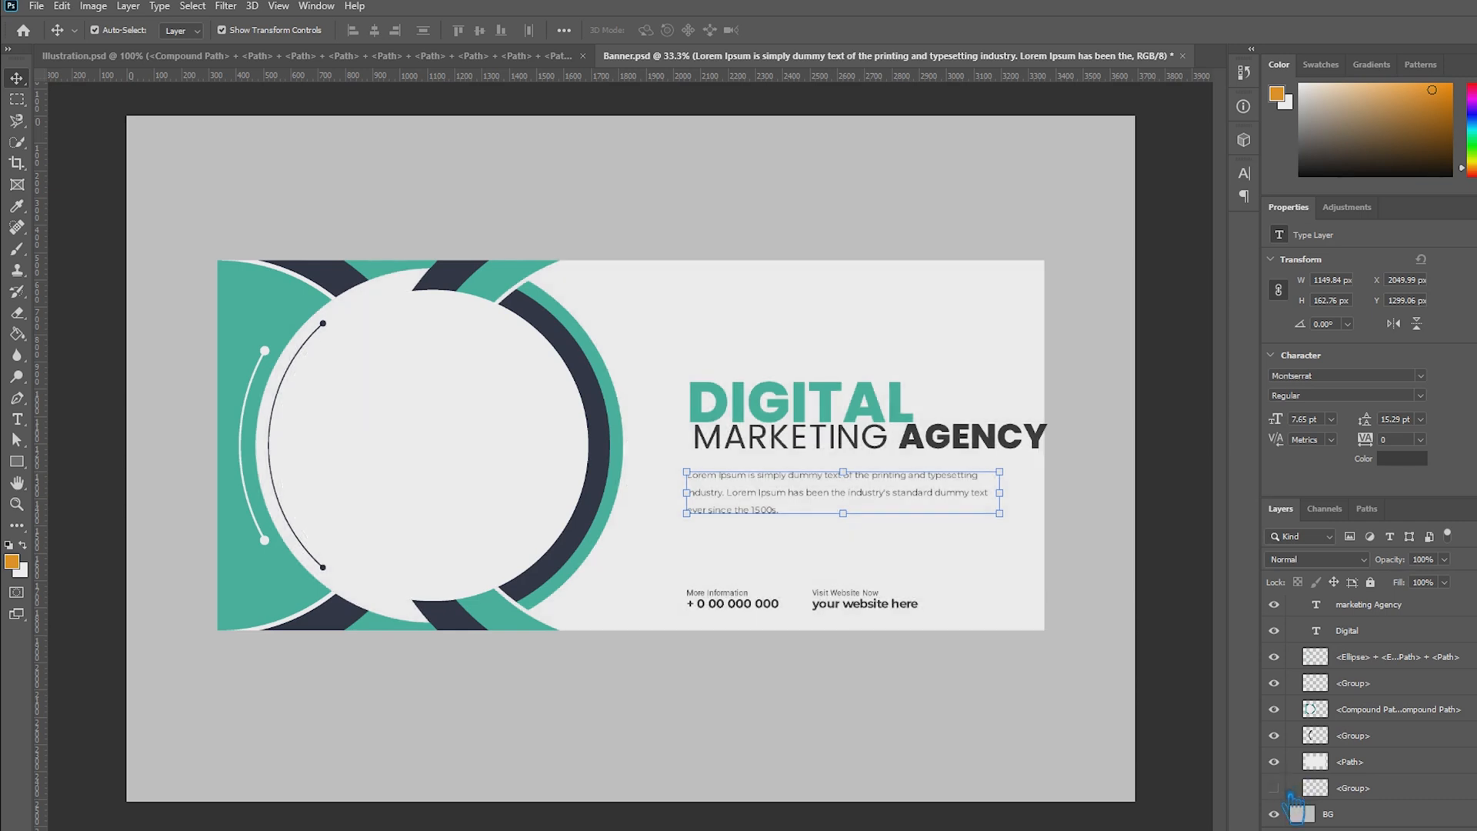
{"action": "left_click", "coordinate": [1289, 788]}
{"action": "left_click", "coordinate": [1289, 763]}
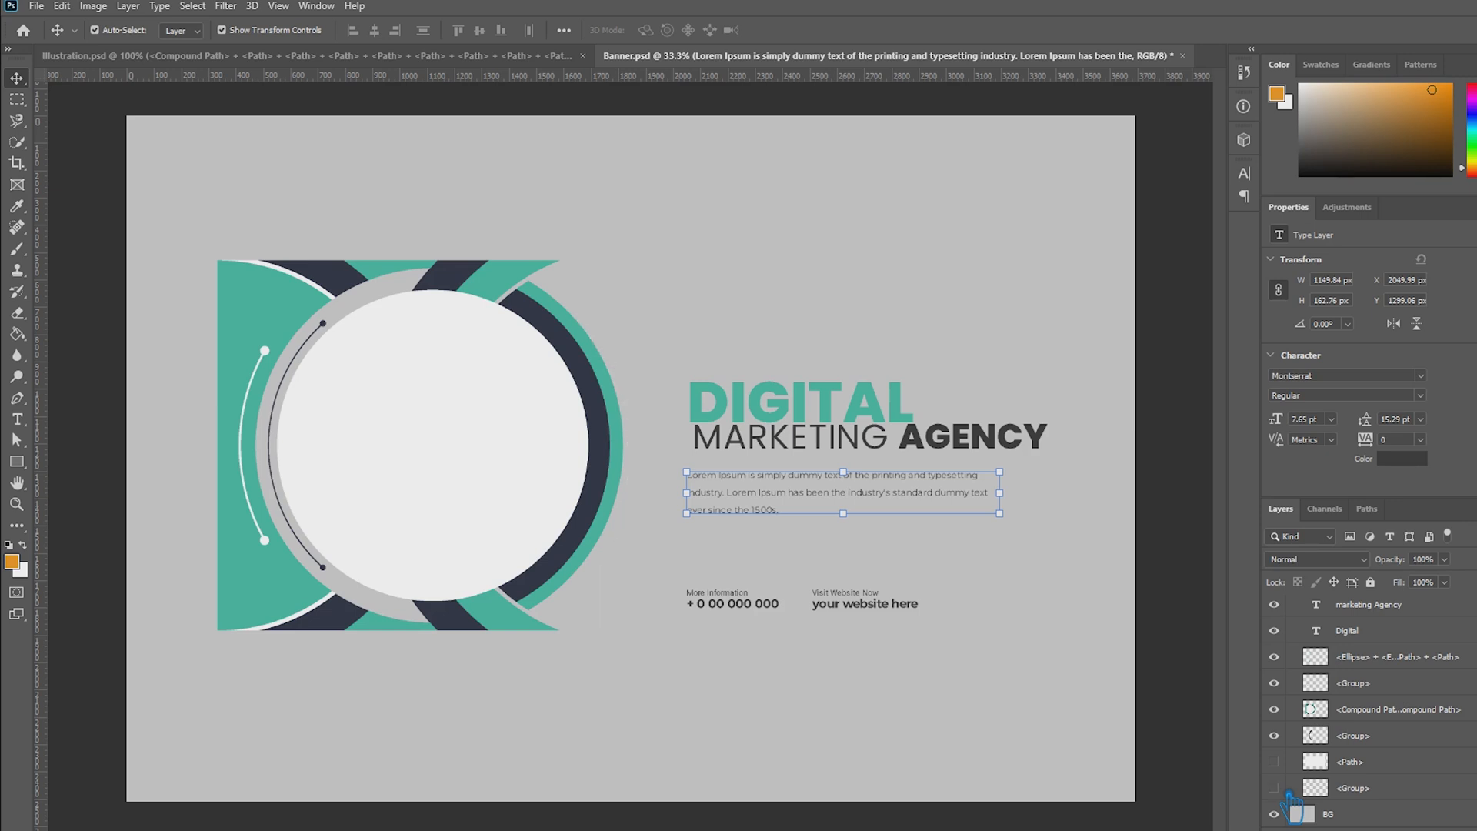
{"action": "left_click", "coordinate": [1274, 761]}
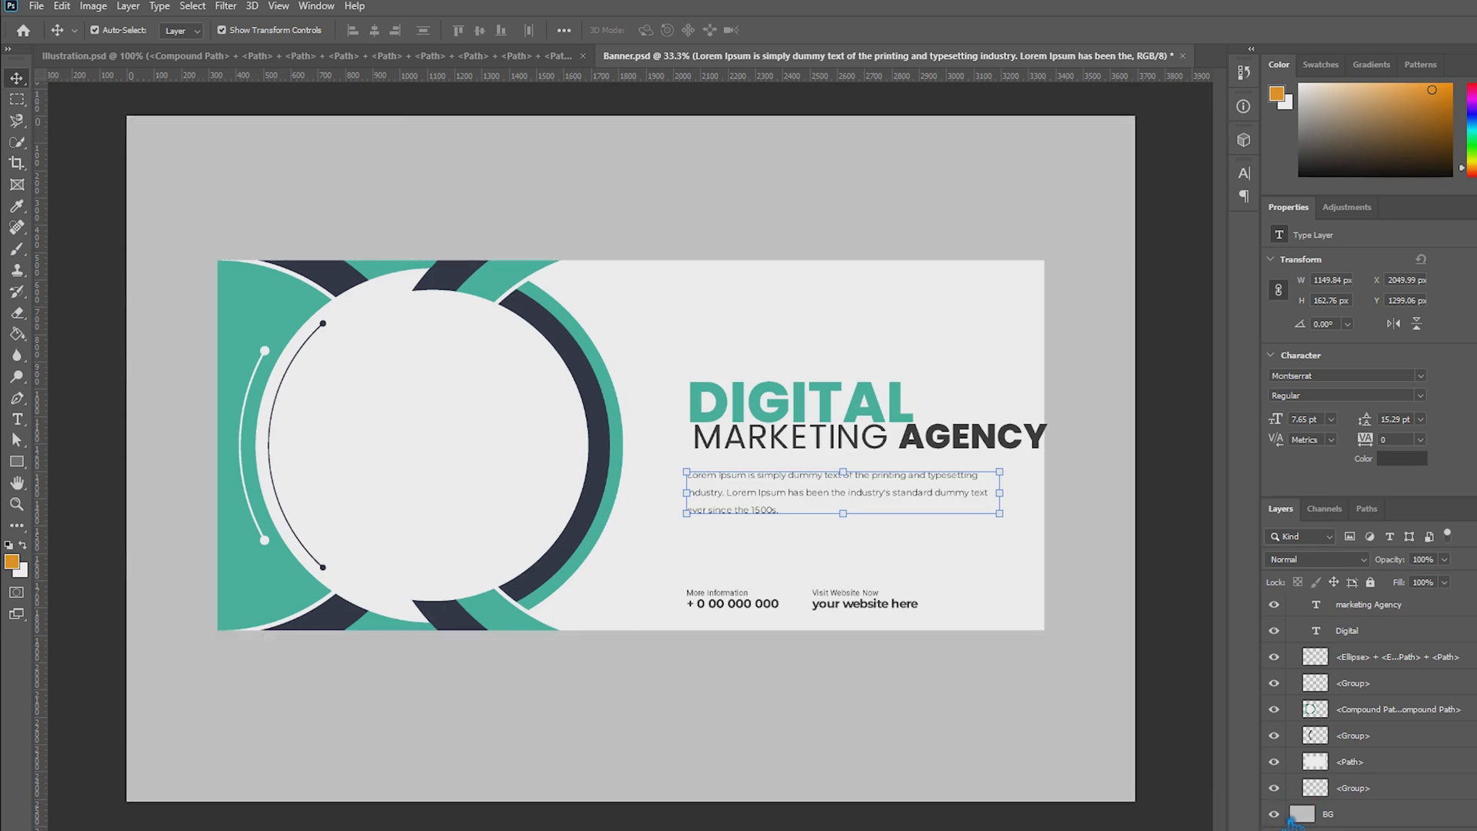
{"action": "left_click", "coordinate": [1274, 814]}
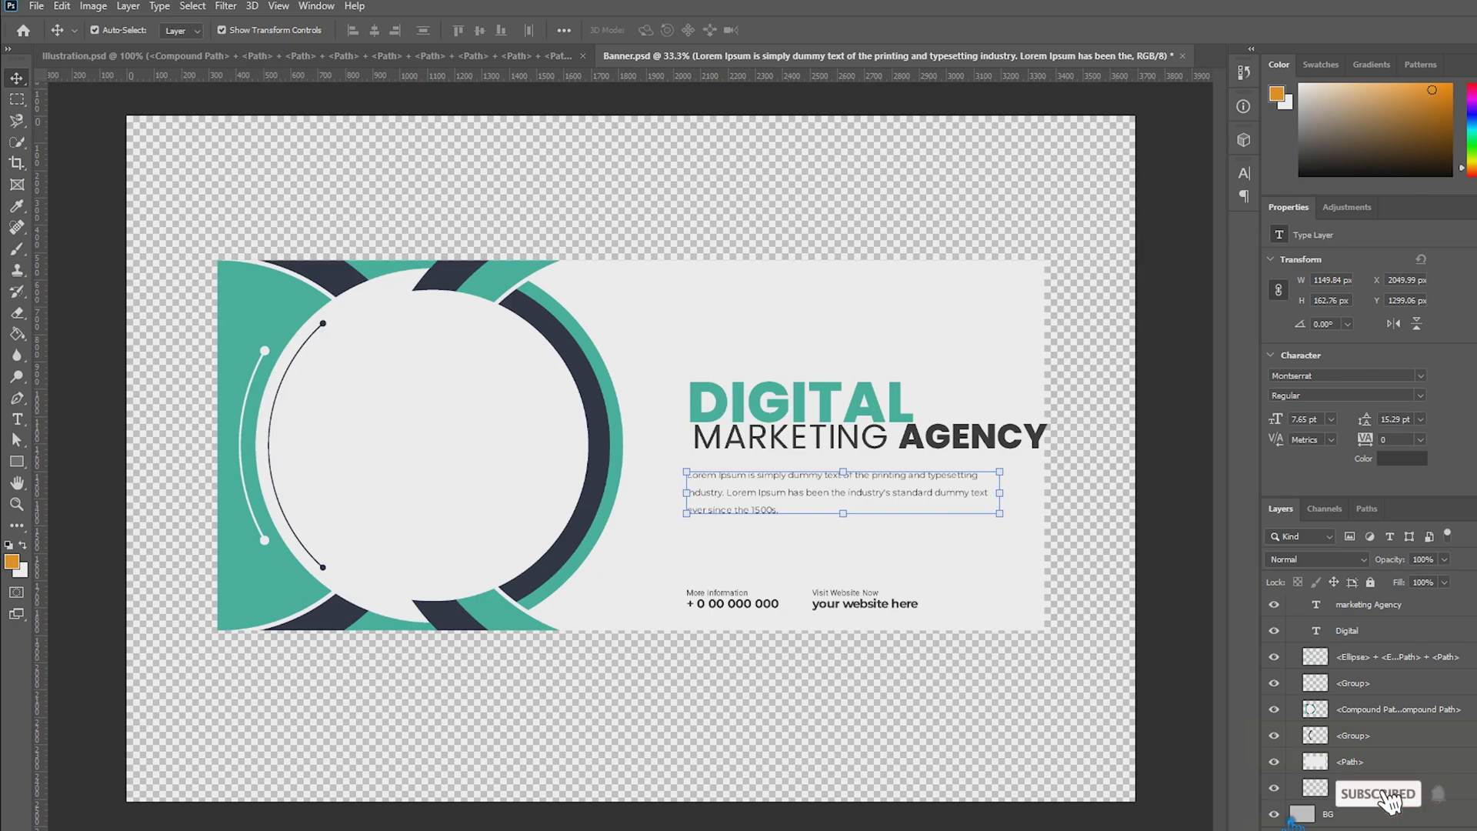